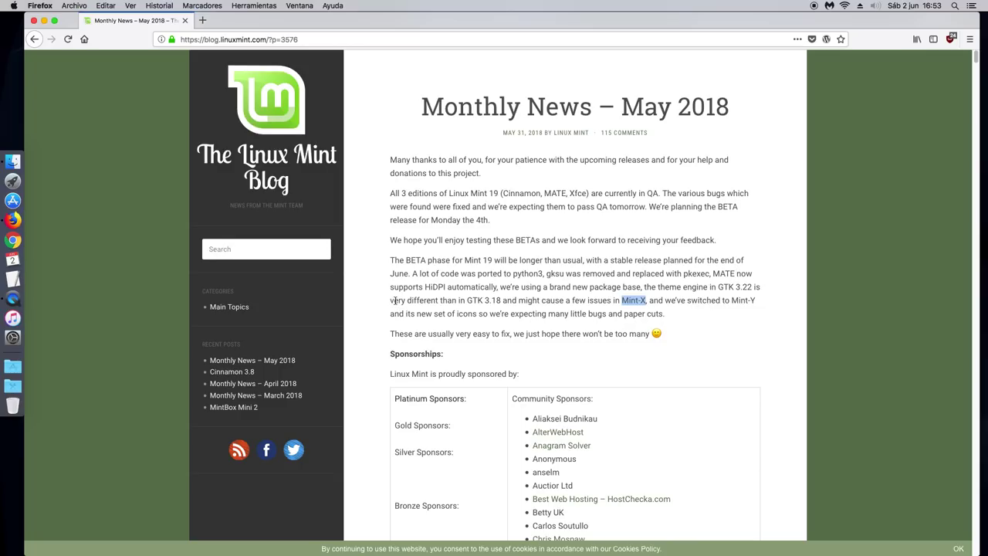
click(480, 233)
drag(643, 347, 419, 182)
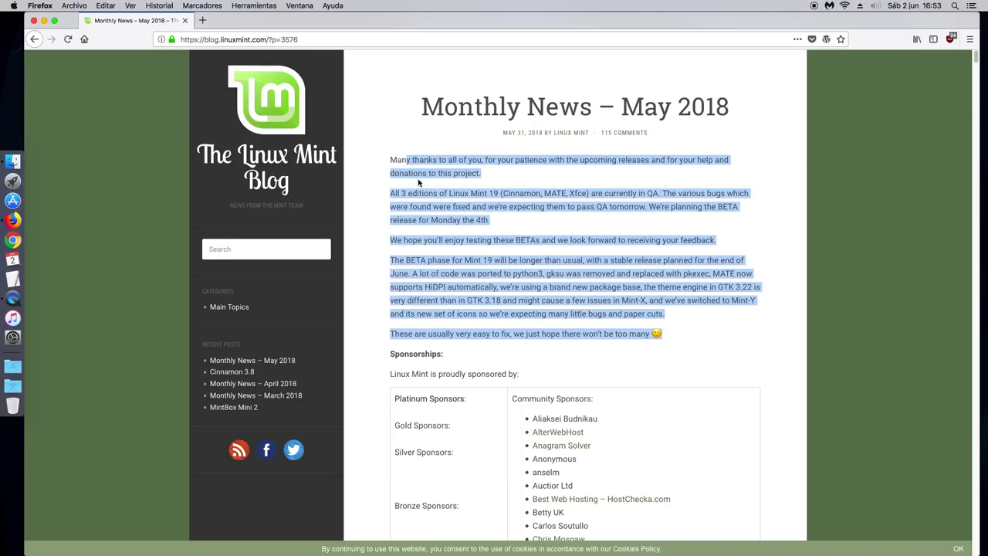
click(519, 192)
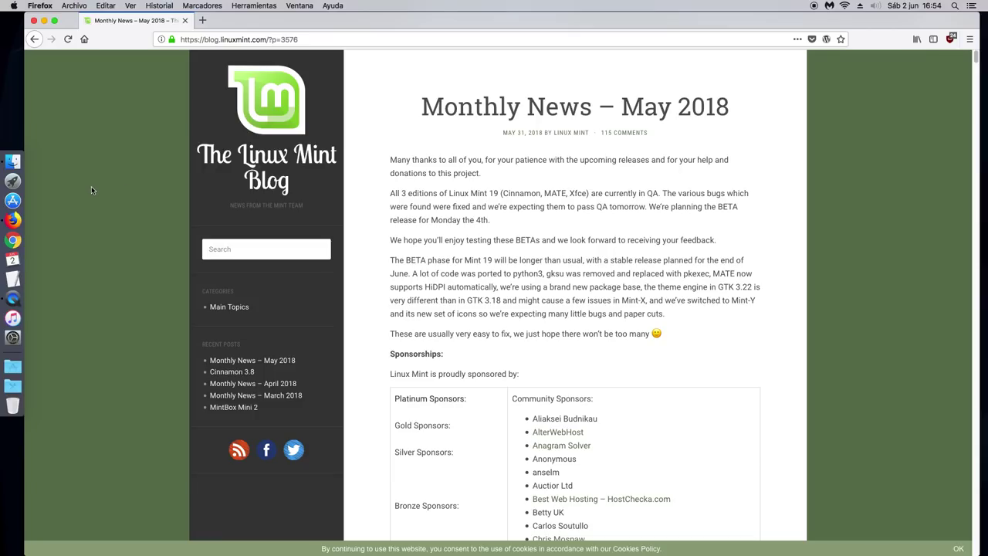
Quit Firefox to close the Linux Mint blog page
click(41, 6)
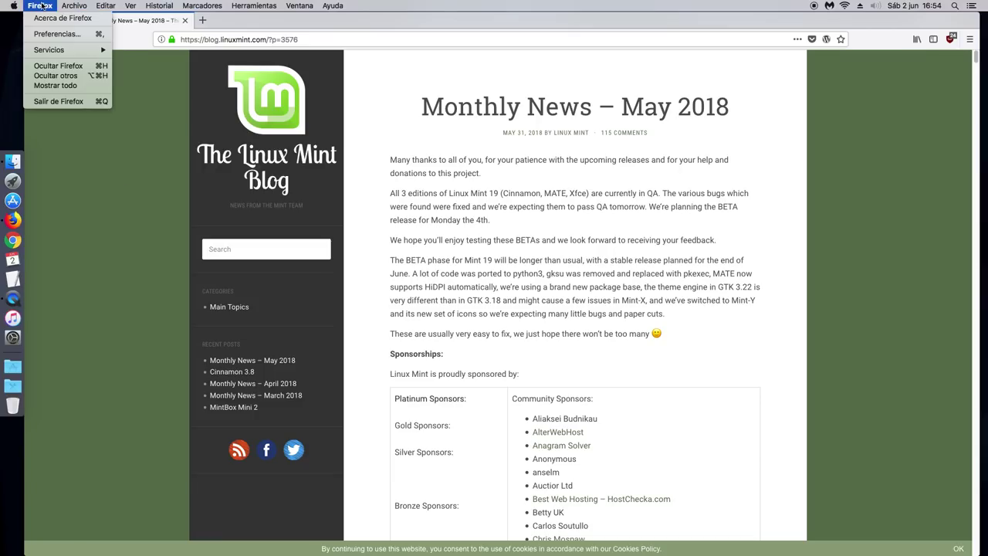
click(57, 102)
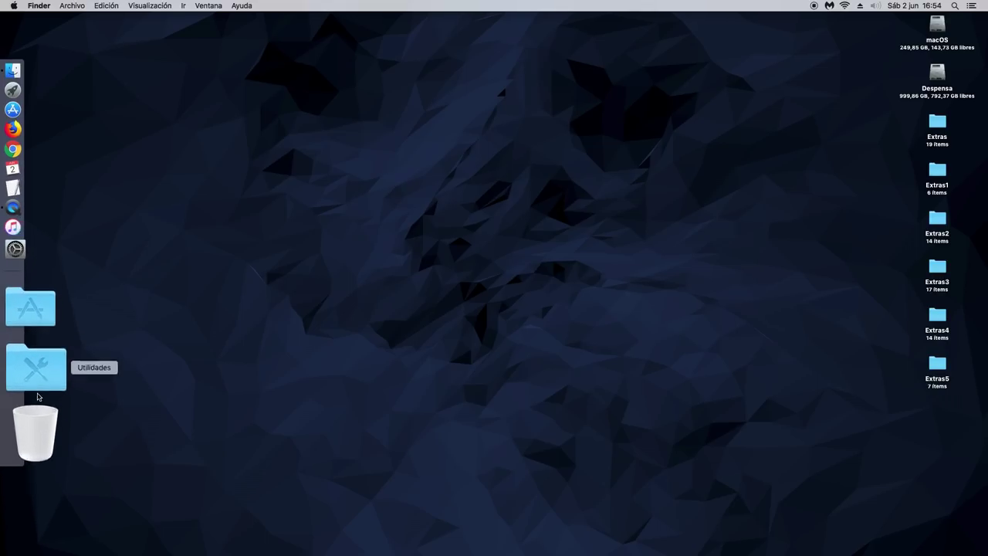
Look in the home directory's iSOS folder for linuxmint-19-cinnamon-64bit-beta.iso and close the Finder window
click(19, 154)
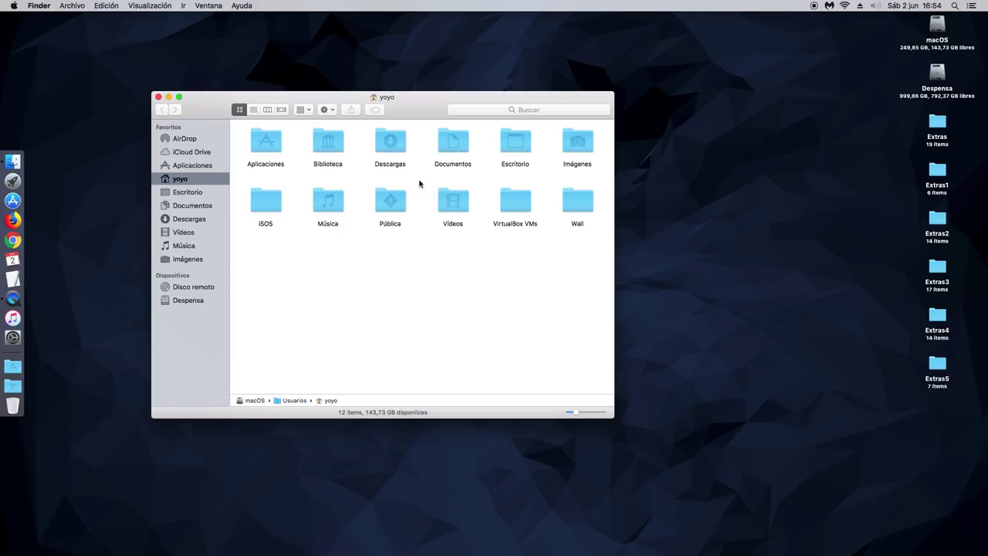
double_click(263, 206)
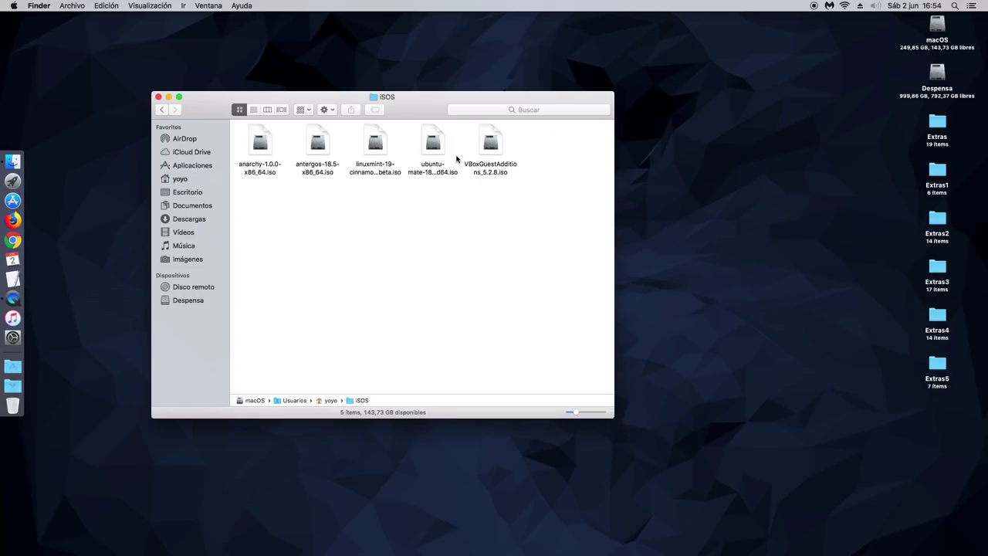
click(378, 149)
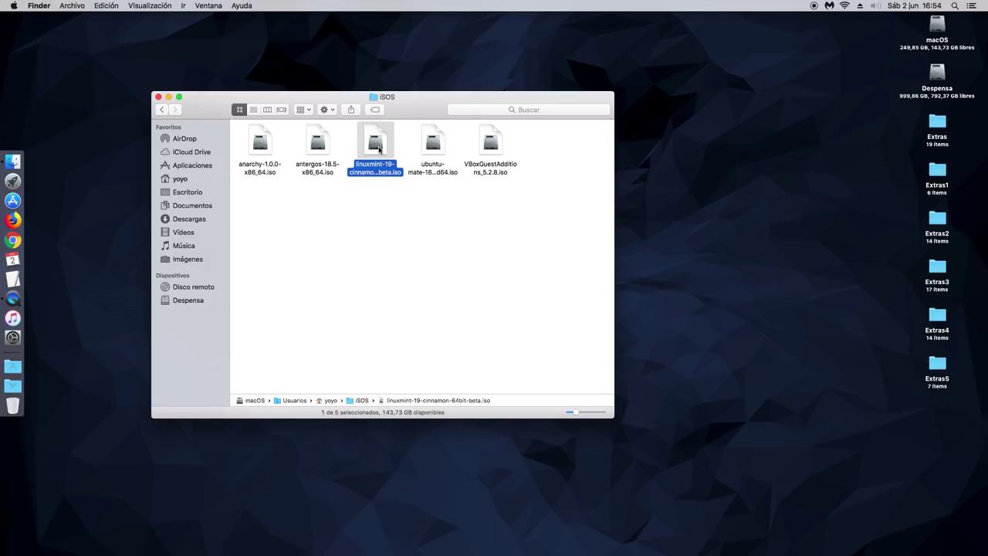
click(366, 212)
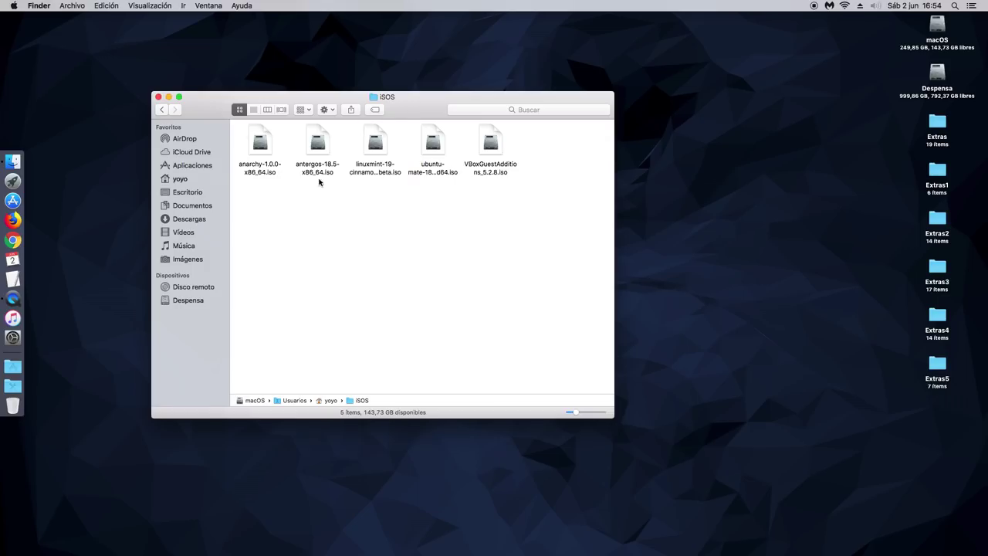
click(158, 97)
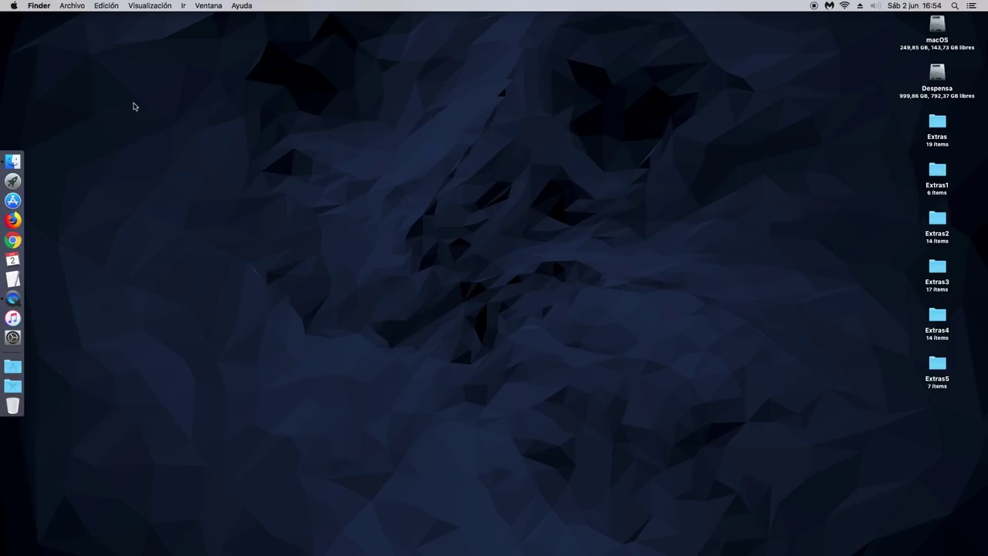
Open VirtualBox and set up a new virtual machine named Mint with 4096 MB of memory
click(14, 367)
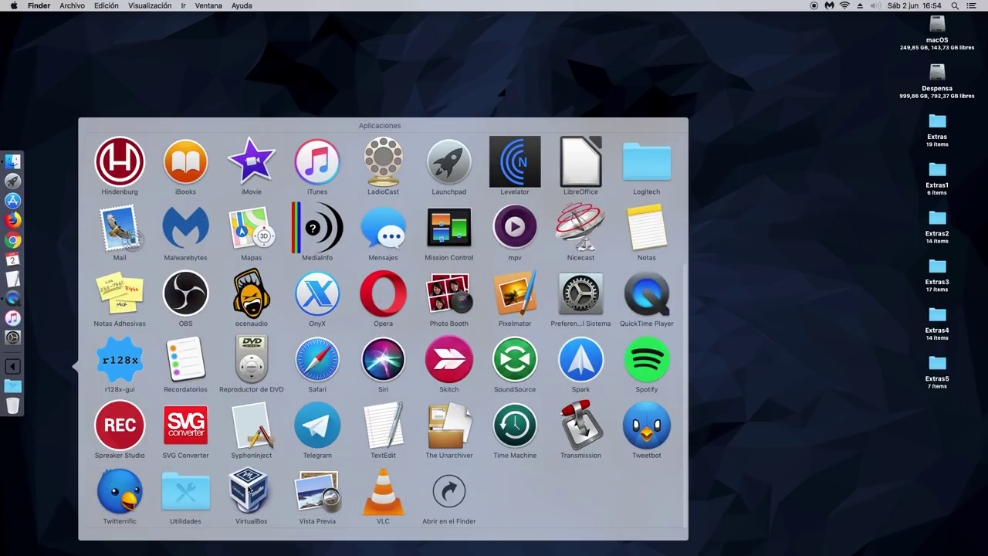
click(250, 490)
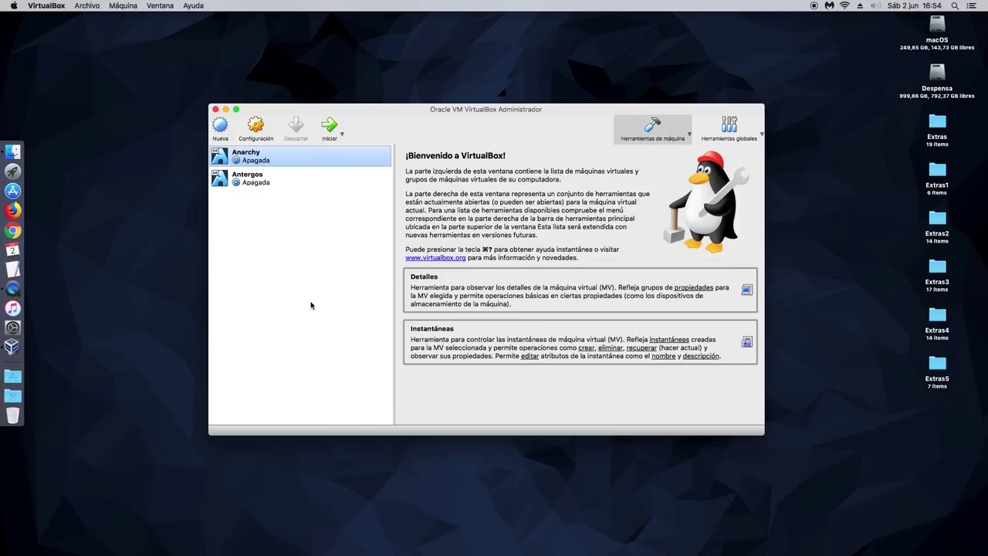
click(220, 126)
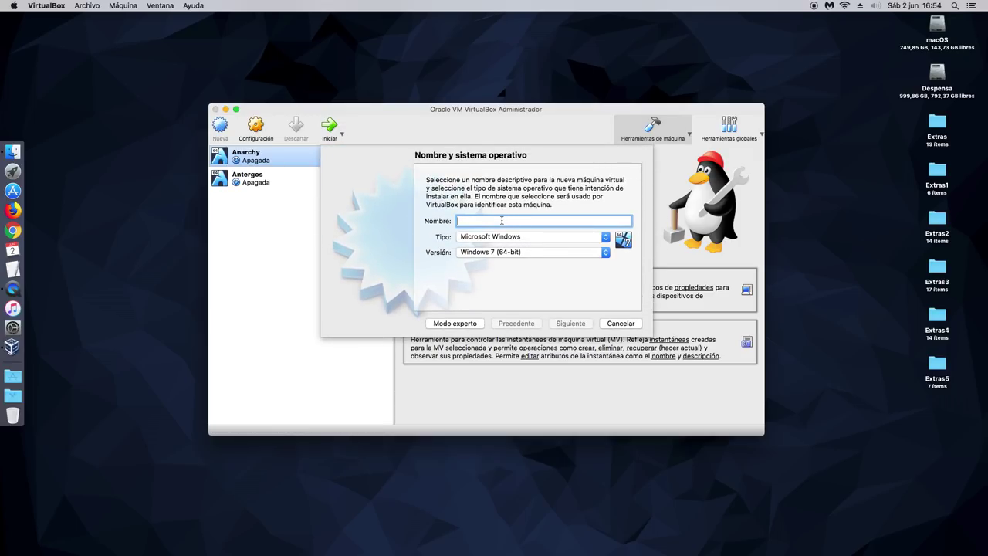
text(Mint)
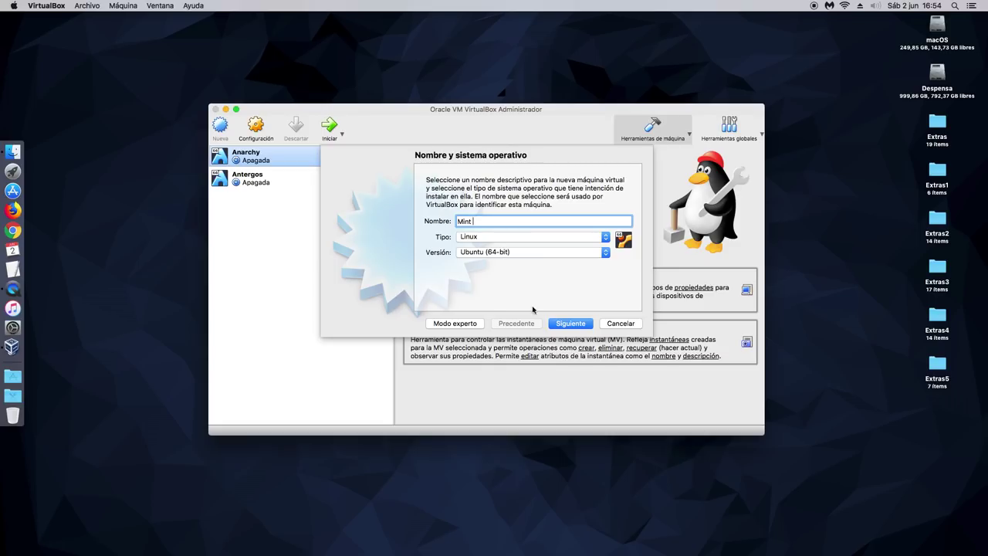
click(569, 323)
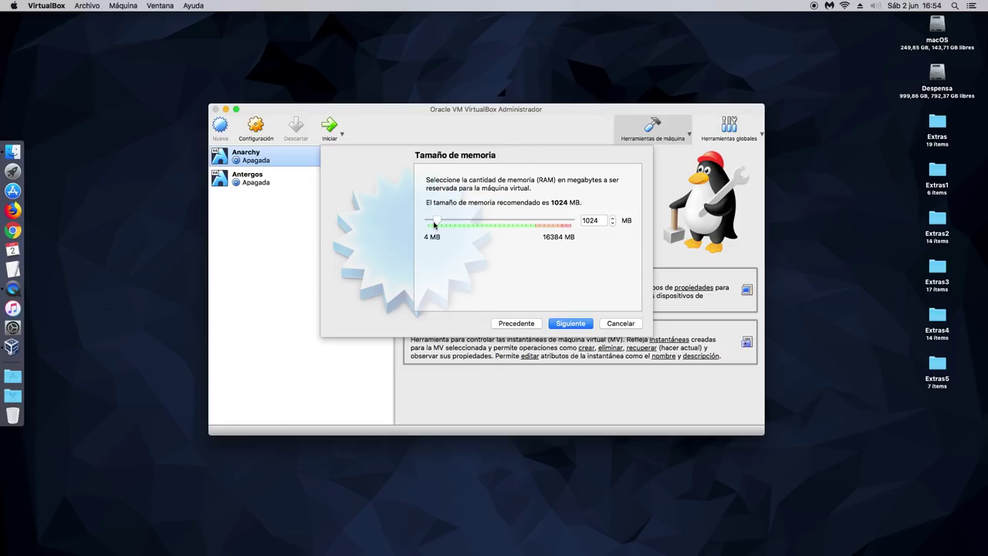
drag(440, 224, 464, 223)
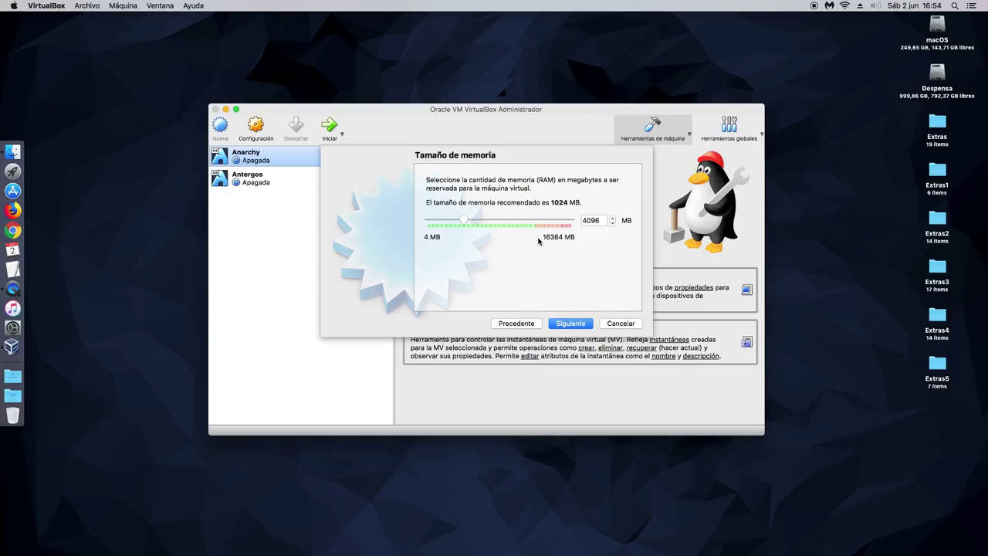
click(564, 327)
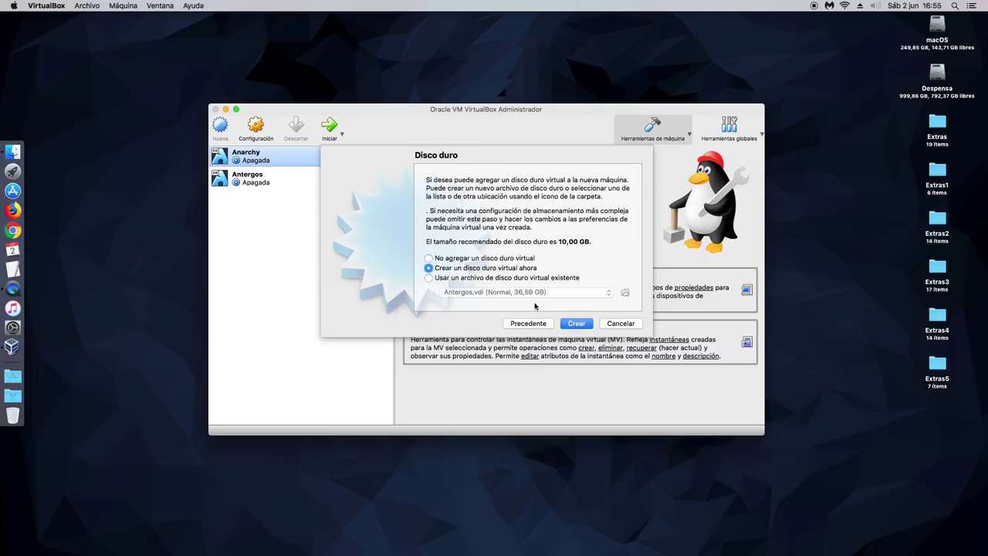
Create a new VDI virtual hard disk for the Mint machine, enlarging it beyond the default 10 GB
click(574, 324)
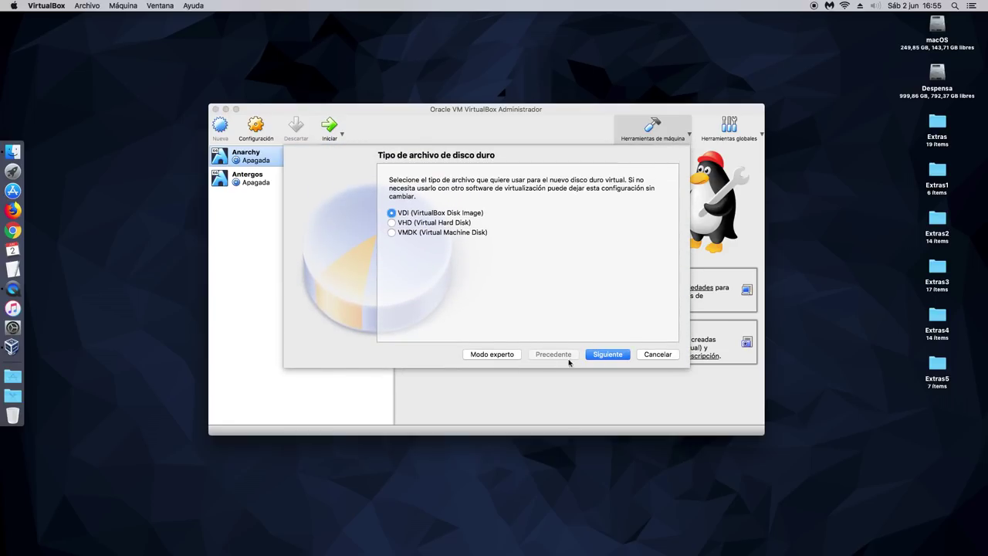
click(610, 357)
click(609, 356)
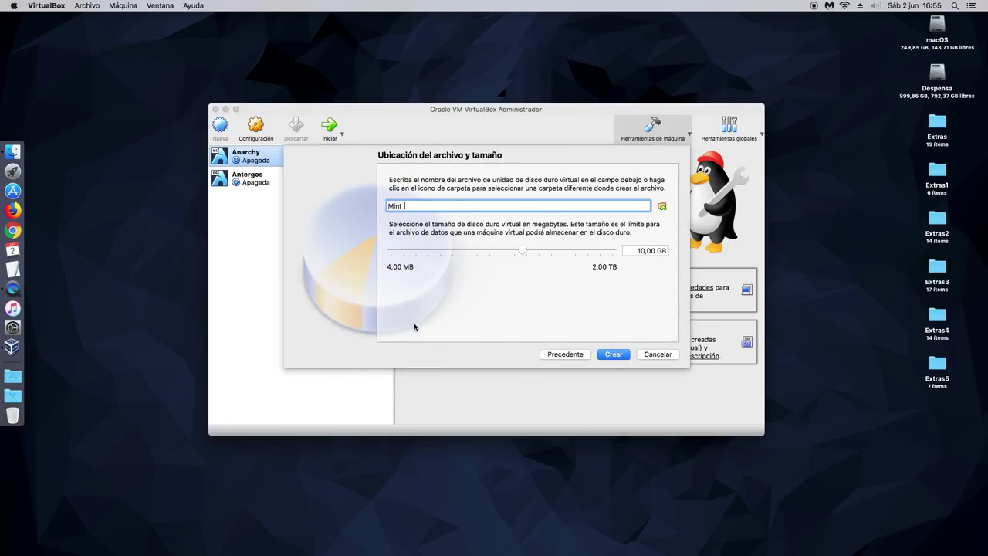
drag(522, 251, 545, 255)
click(606, 355)
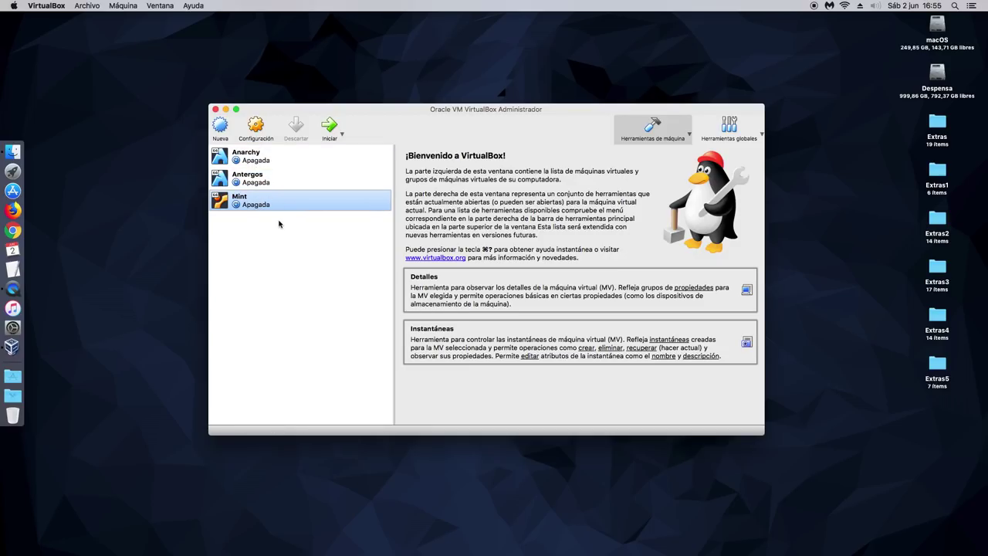
Set the Mint machine's shared clipboard and drag-and-drop to Bidireccional, and check its description and encryption settings
click(256, 132)
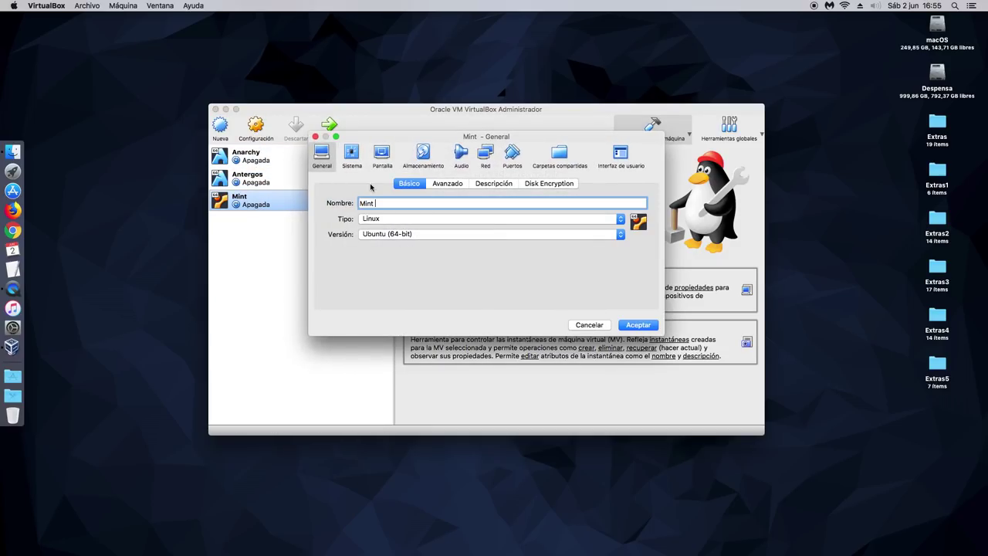
click(446, 184)
click(428, 223)
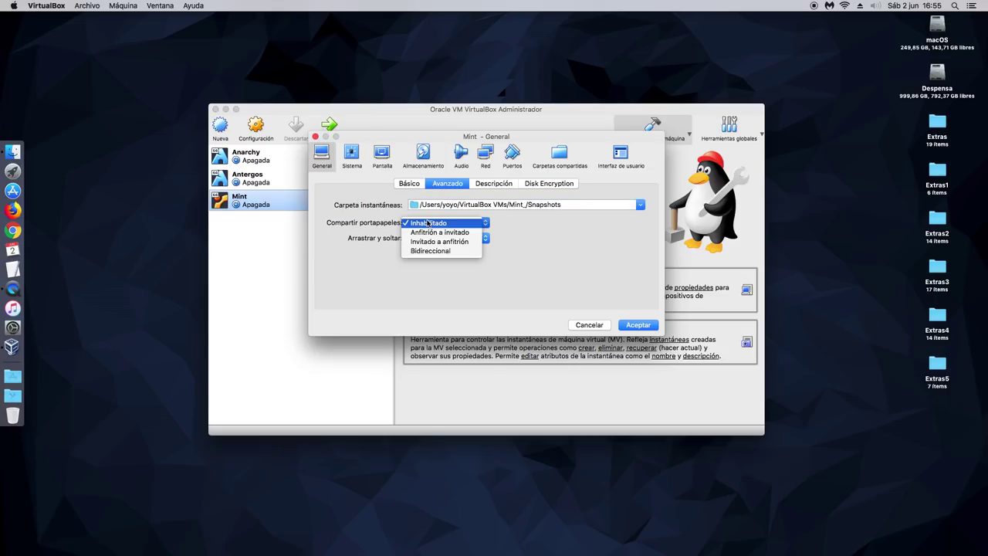
click(428, 251)
click(432, 238)
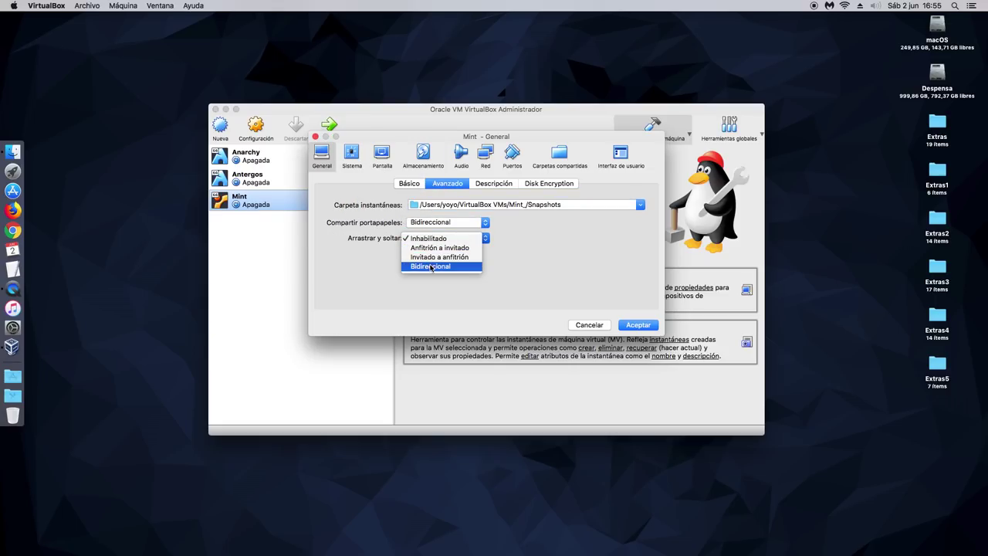
click(430, 266)
click(488, 187)
click(571, 188)
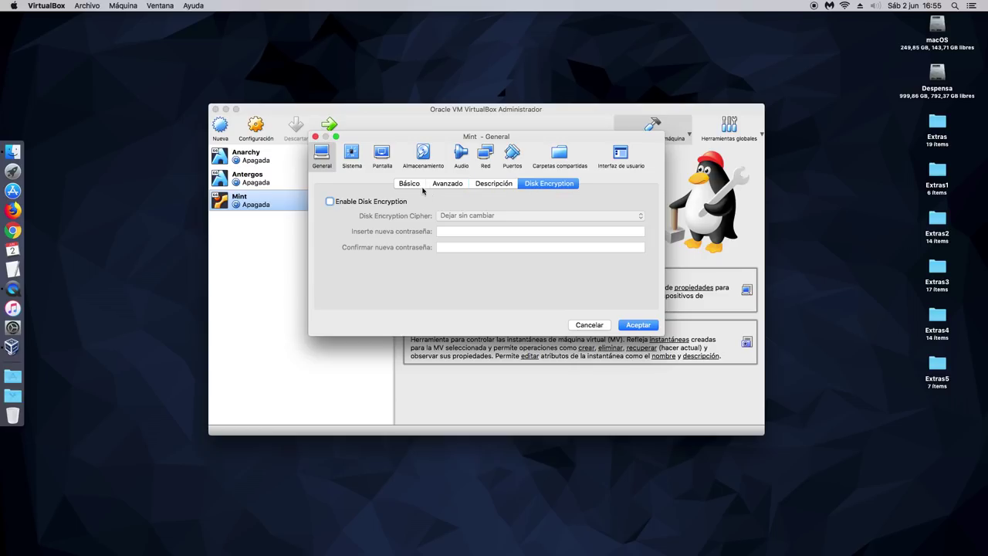
click(413, 185)
Give the Mint machine 2 processors, enable PAE/NX, and check the acceleration and motherboard settings
click(354, 154)
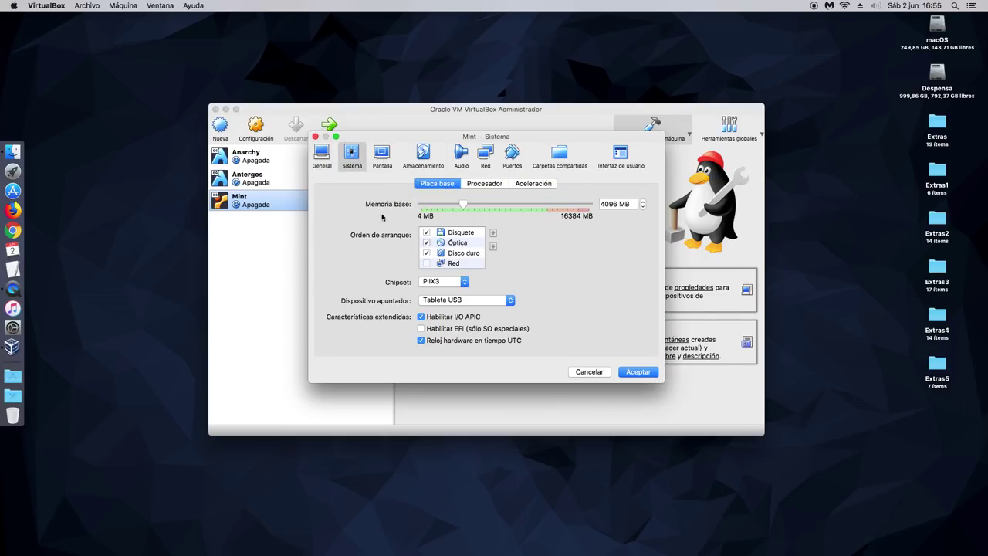
click(483, 185)
click(642, 202)
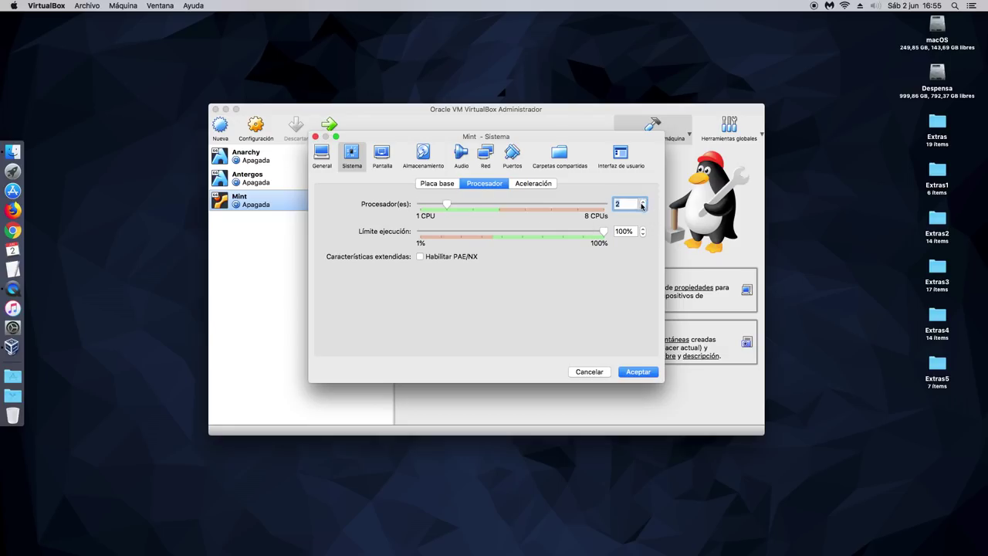
click(447, 257)
click(525, 183)
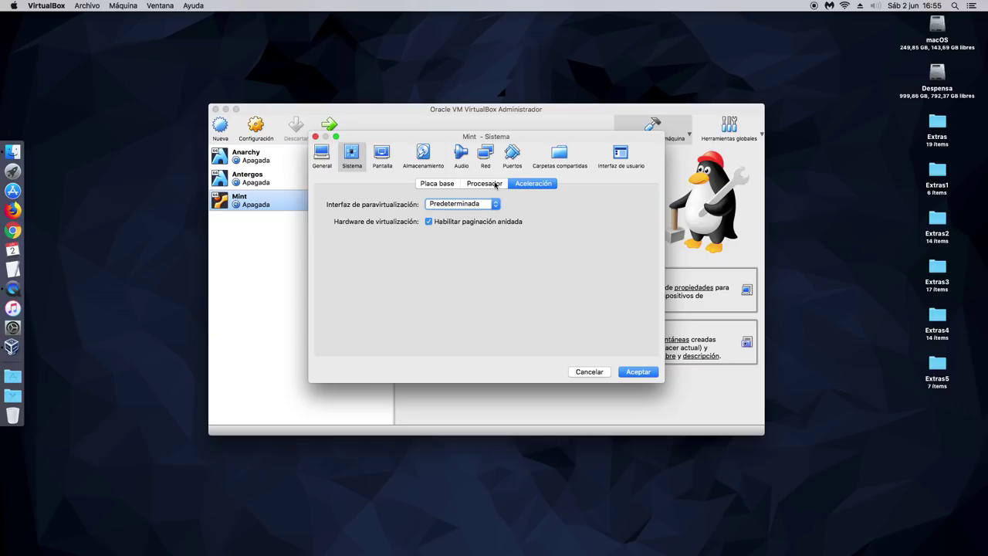
click(487, 185)
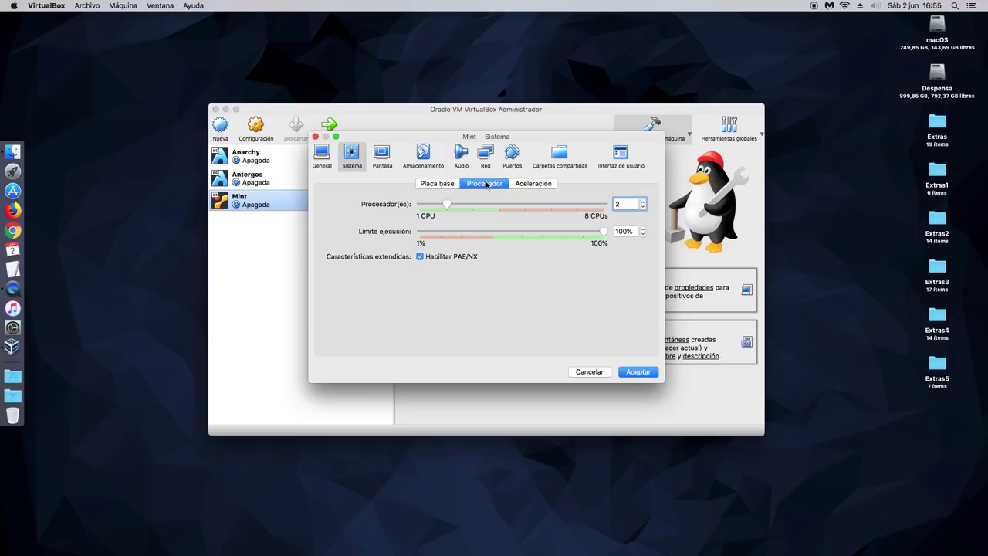
click(438, 185)
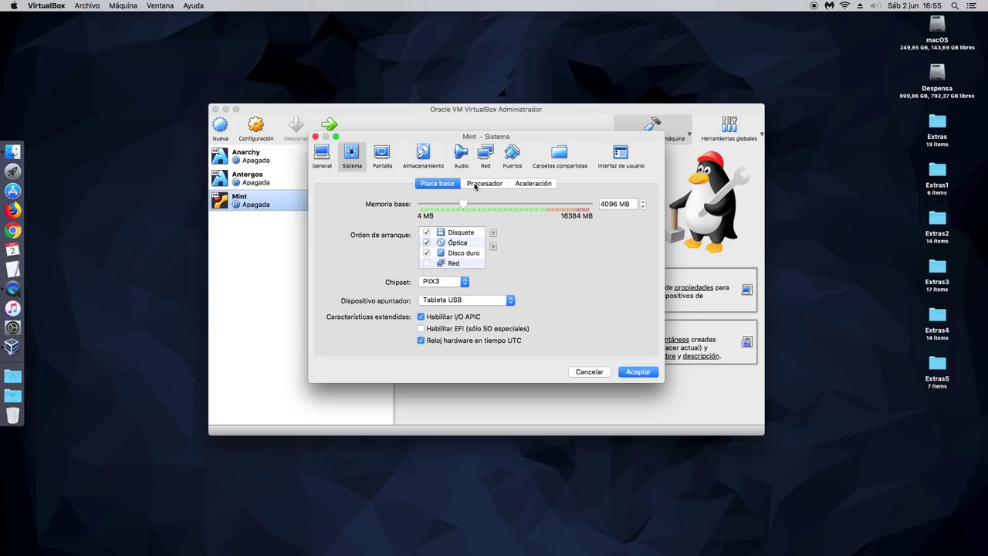
Set the Mint machine's video memory to 128 MB, enable 3D acceleration, and accept the settings
click(385, 159)
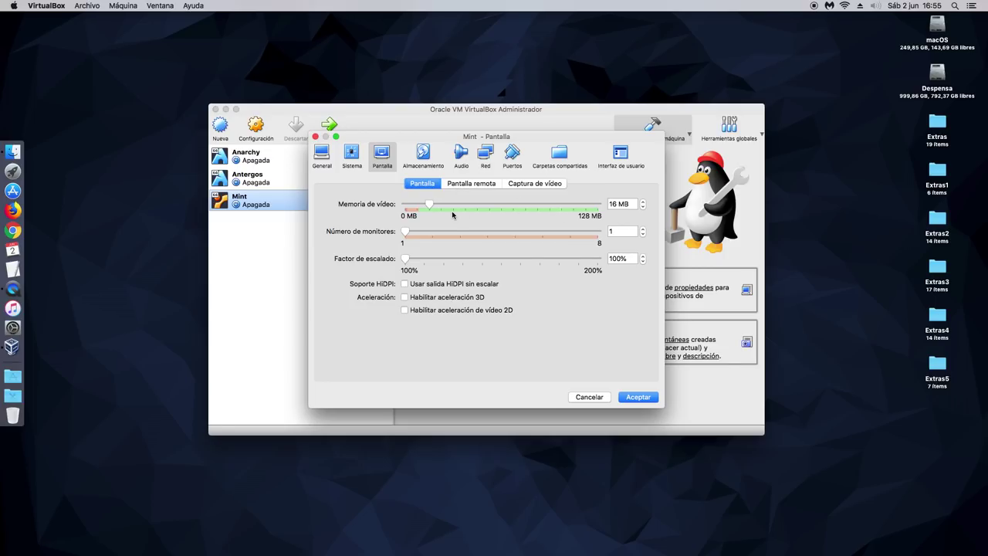
drag(433, 205, 599, 206)
click(442, 299)
click(460, 184)
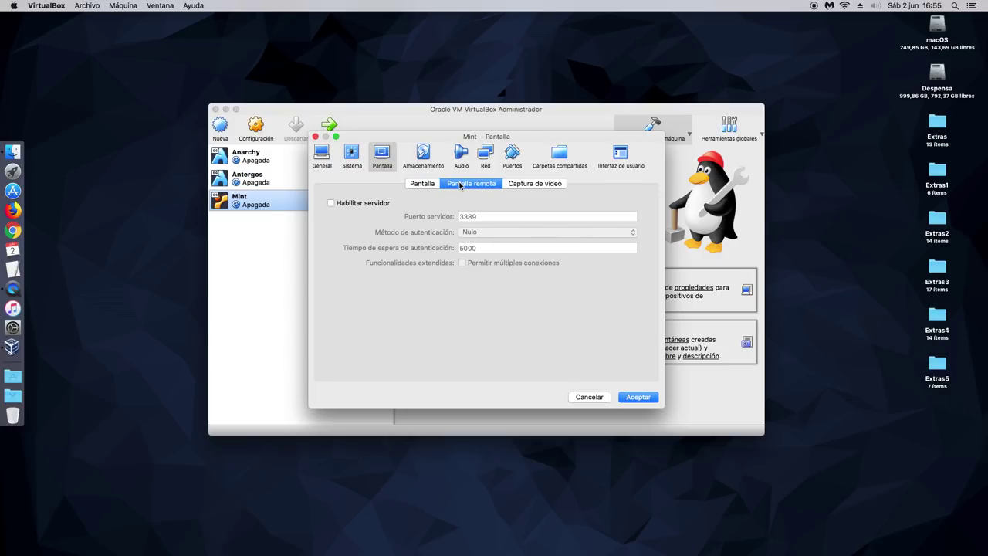
click(530, 183)
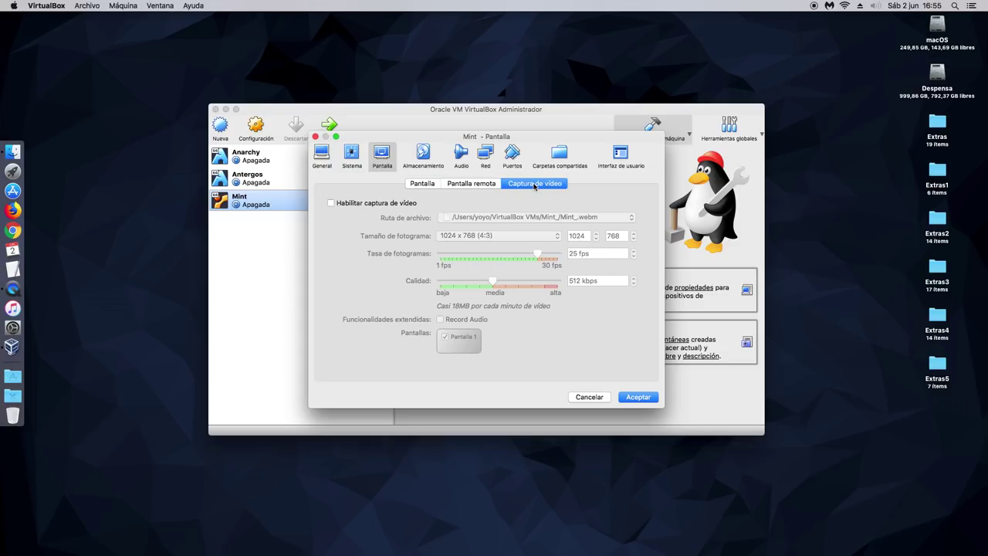
click(424, 185)
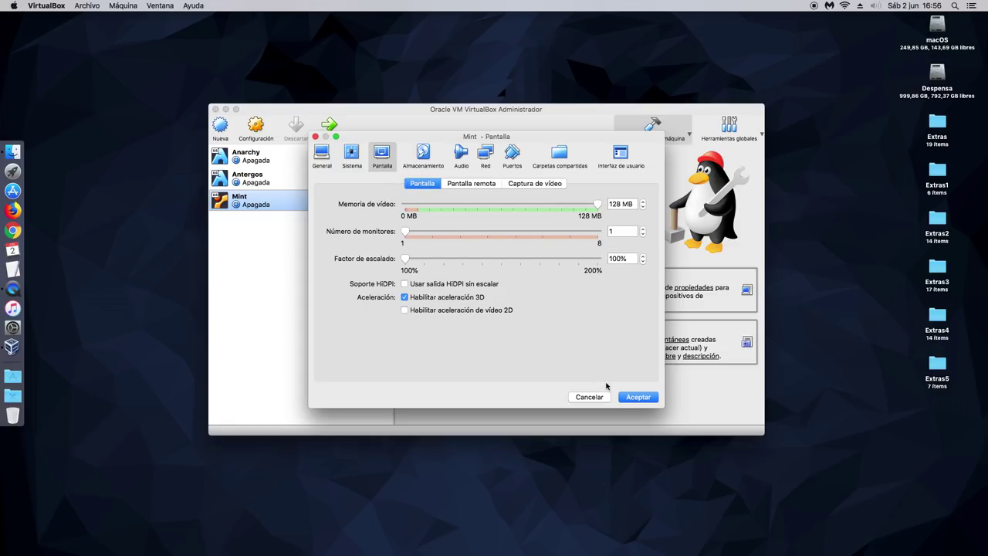
click(638, 397)
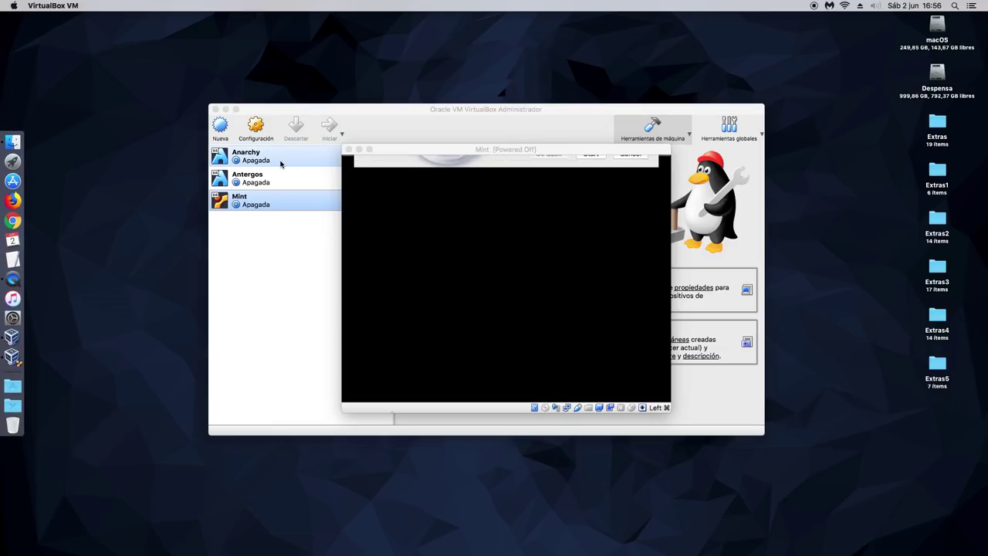
Minimize the manager window and choose ubuntu-mate-18.04-desktop-amd64.iso as the startup disk for the Mint machine
click(227, 109)
drag(495, 158, 318, 76)
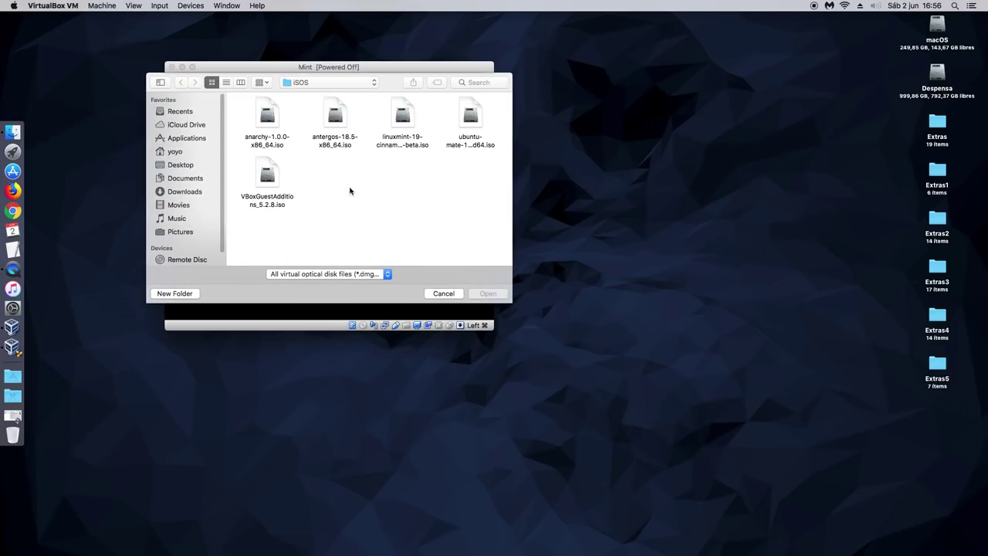
click(474, 125)
click(487, 293)
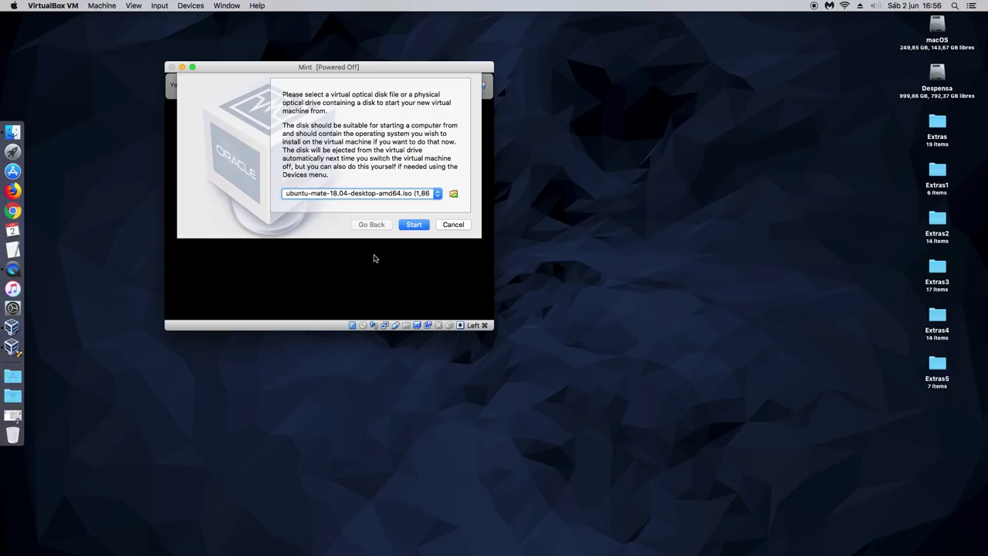
Choose linuxmint-19-cinnamon-64bit-beta.iso as the startup disk, start the Mint machine, and dismiss the keyboard capture notice
click(454, 195)
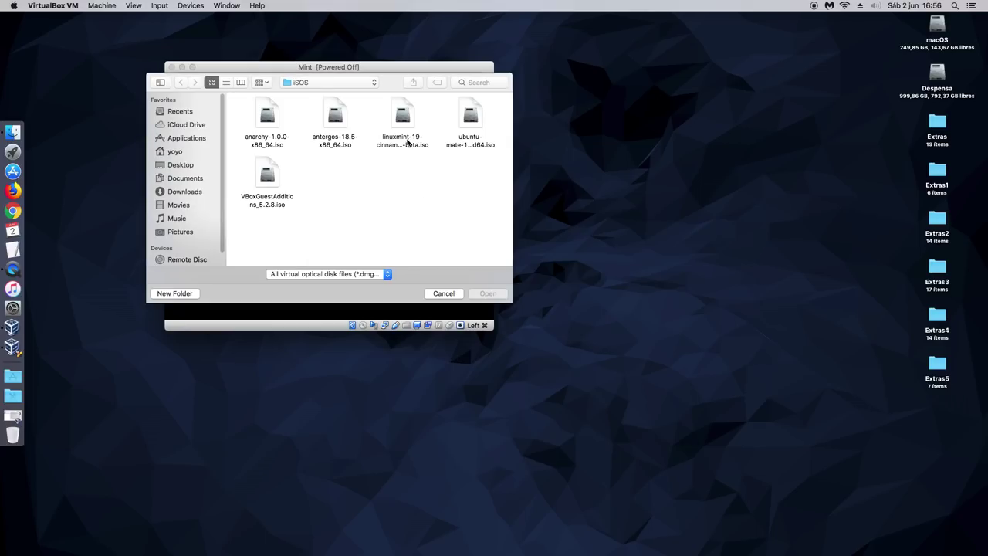
click(402, 124)
click(486, 293)
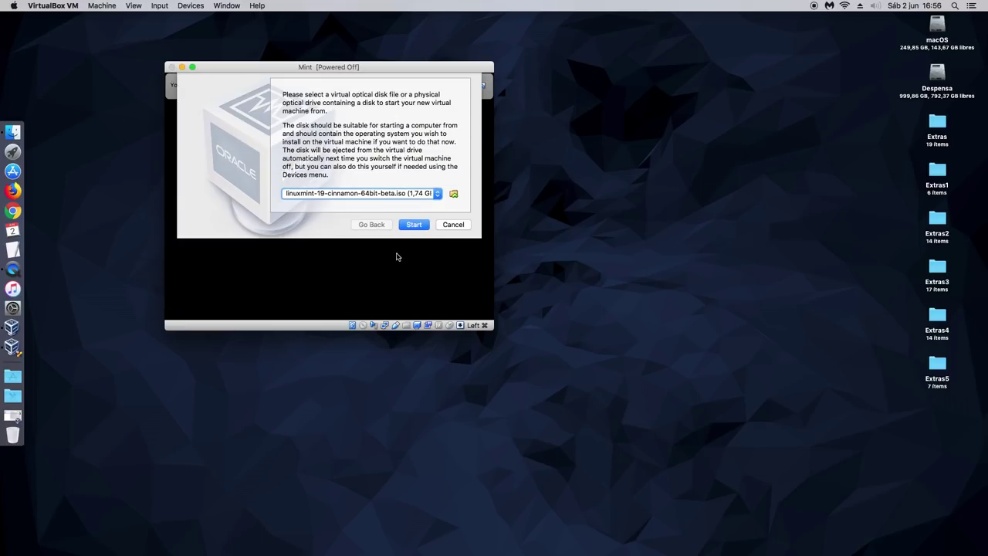
click(414, 224)
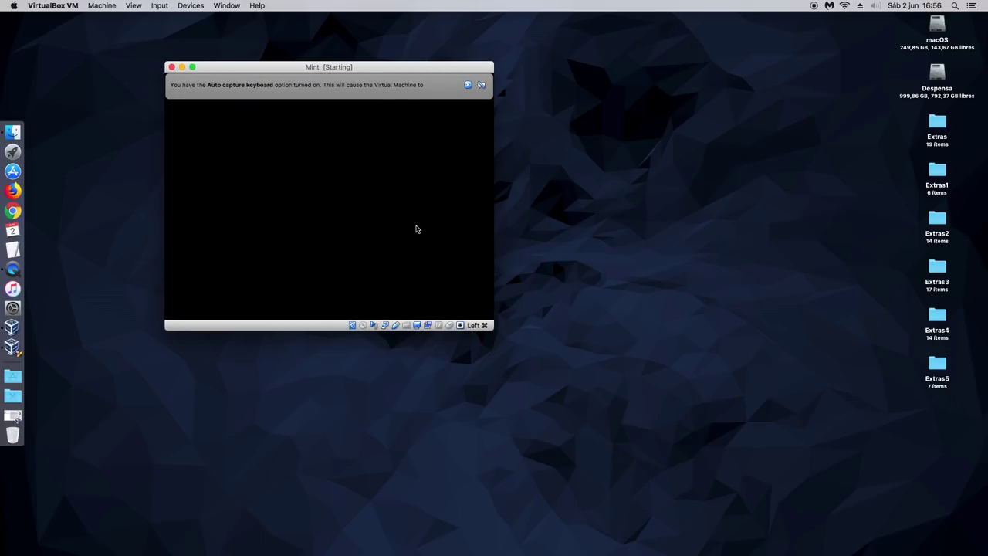
click(468, 86)
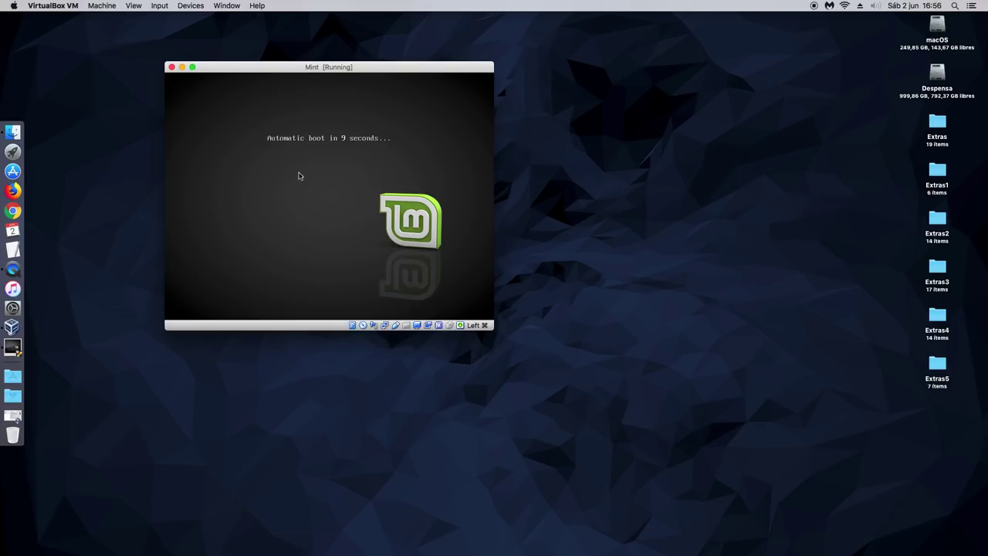
Switch the Mint machine to full-screen mode and dismiss the software rendering notification on the live desktop
click(183, 5)
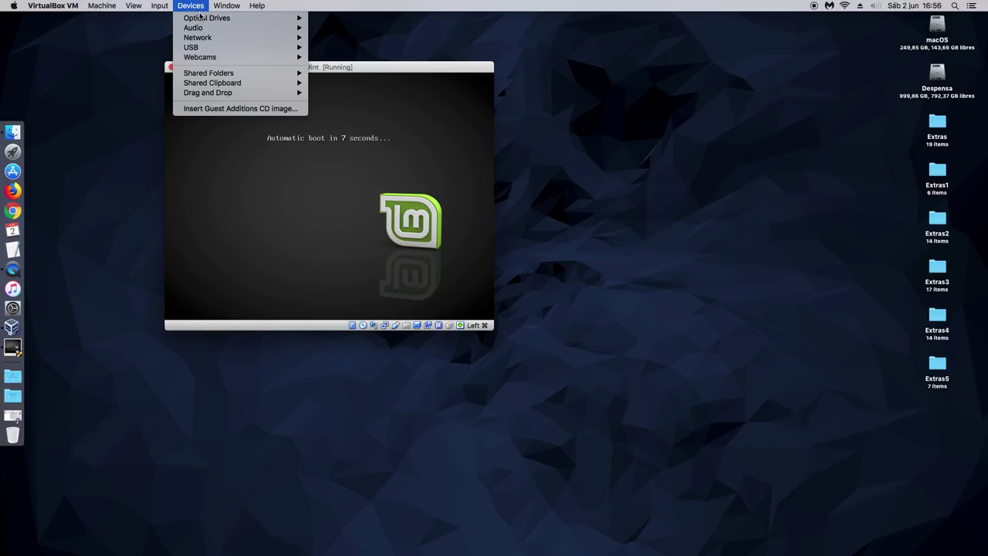
click(166, 18)
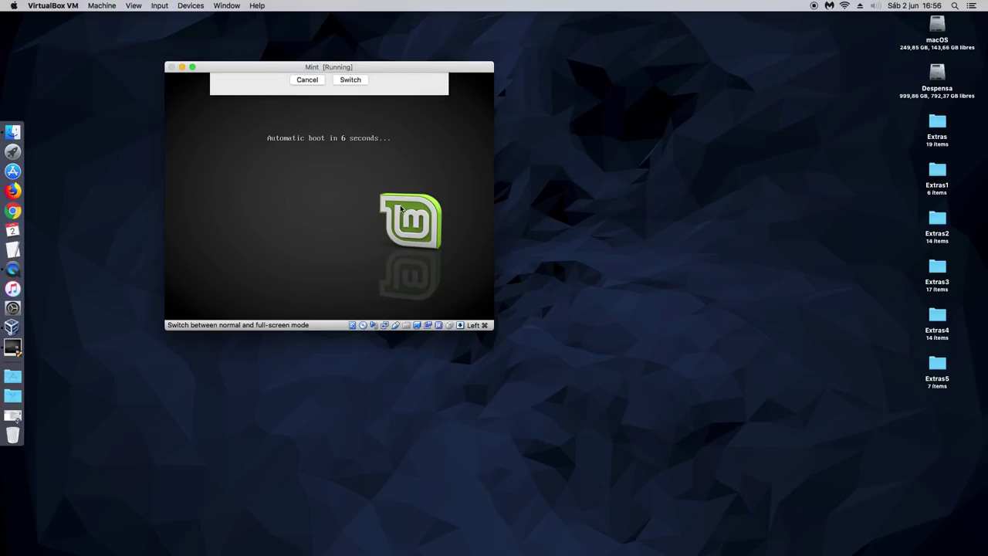
click(352, 188)
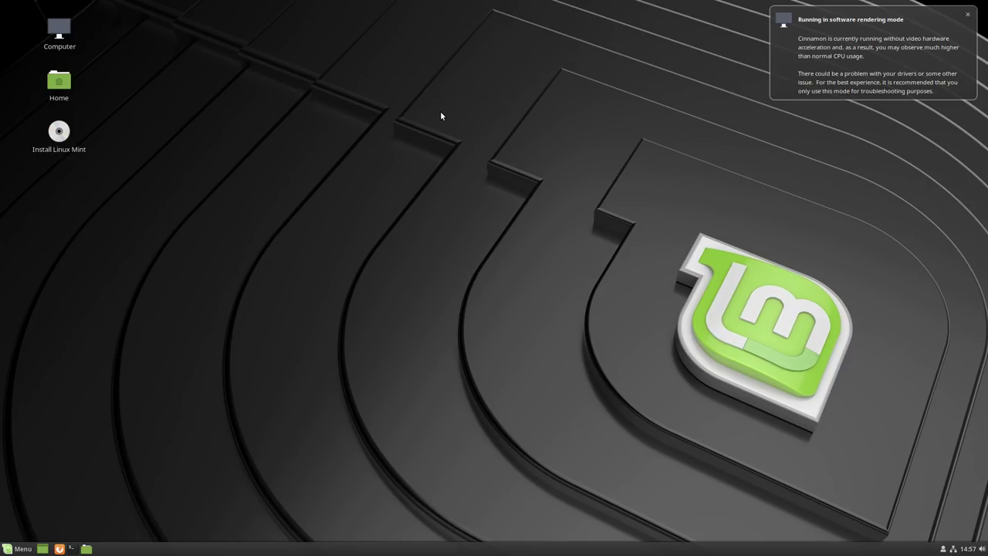
click(968, 14)
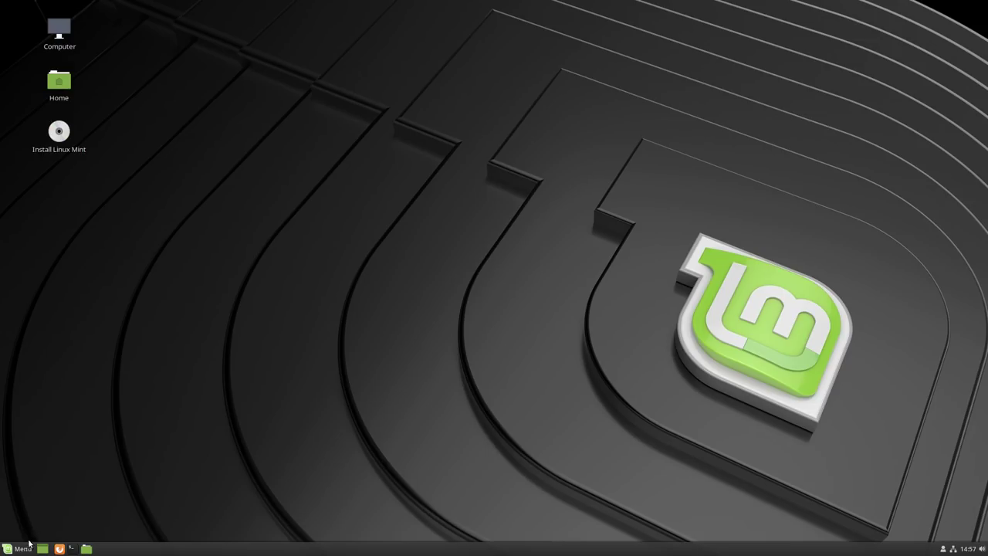
Look over the Administration applications, open System Settings, and move its window up and to the left
key(super)
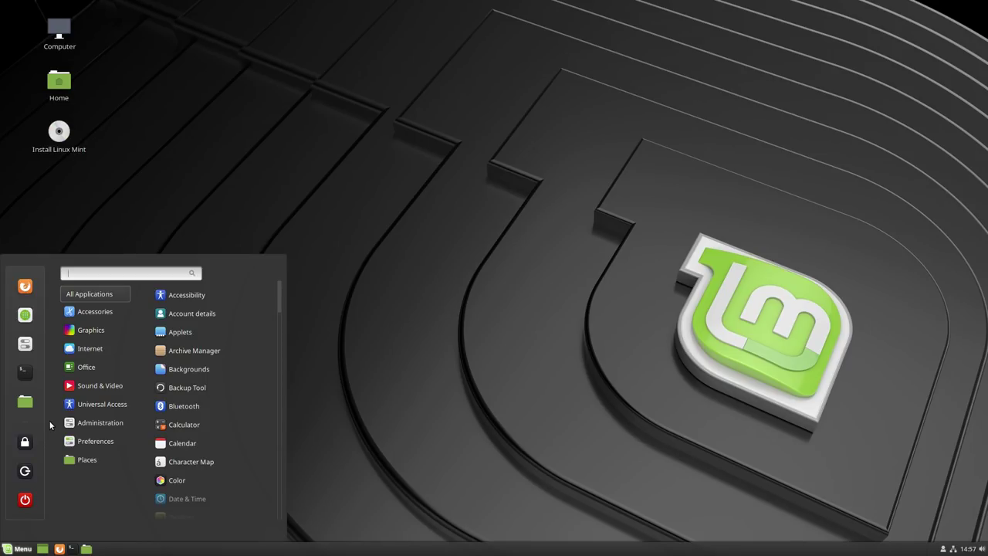
mouse_move(101, 423)
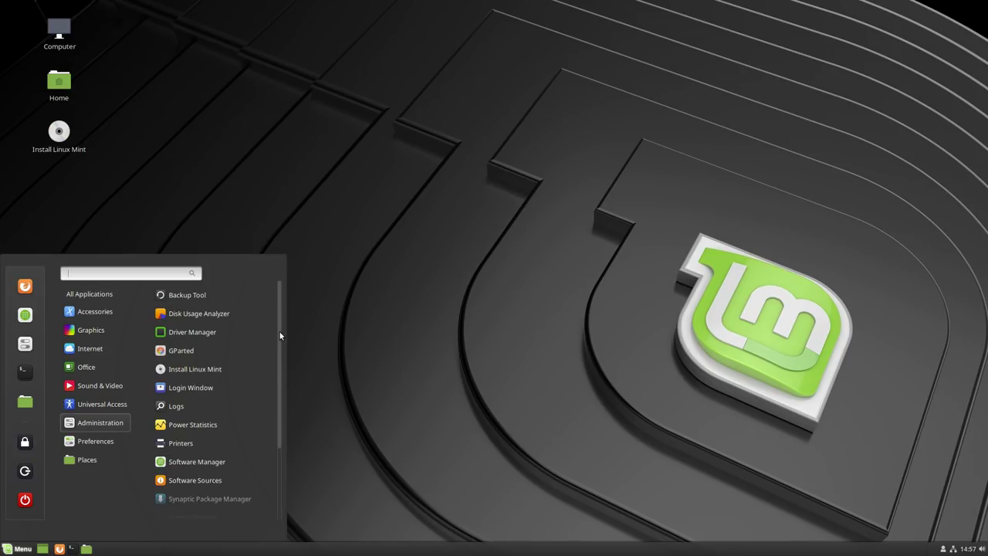
scroll(220, 398, down, 5)
scroll(213, 440, up, 5)
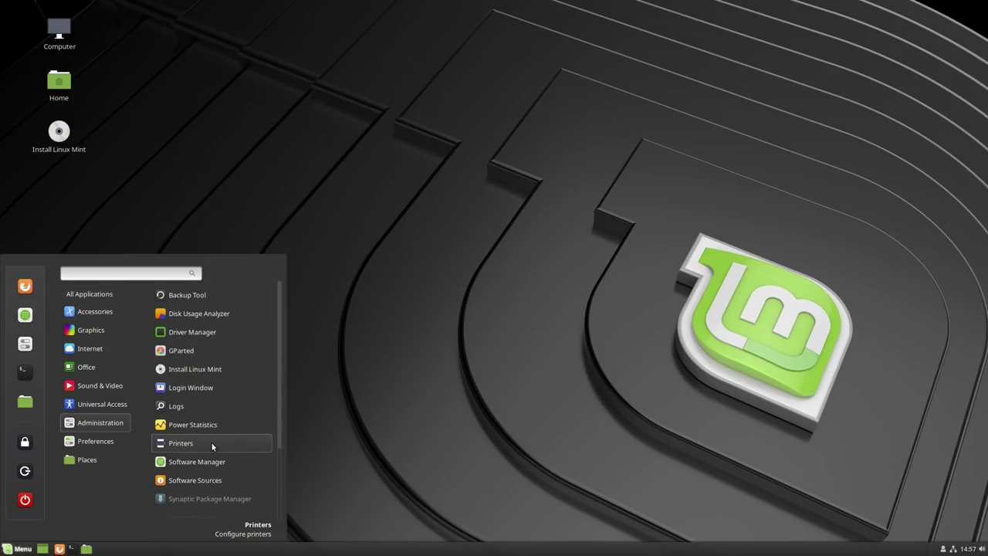
click(29, 345)
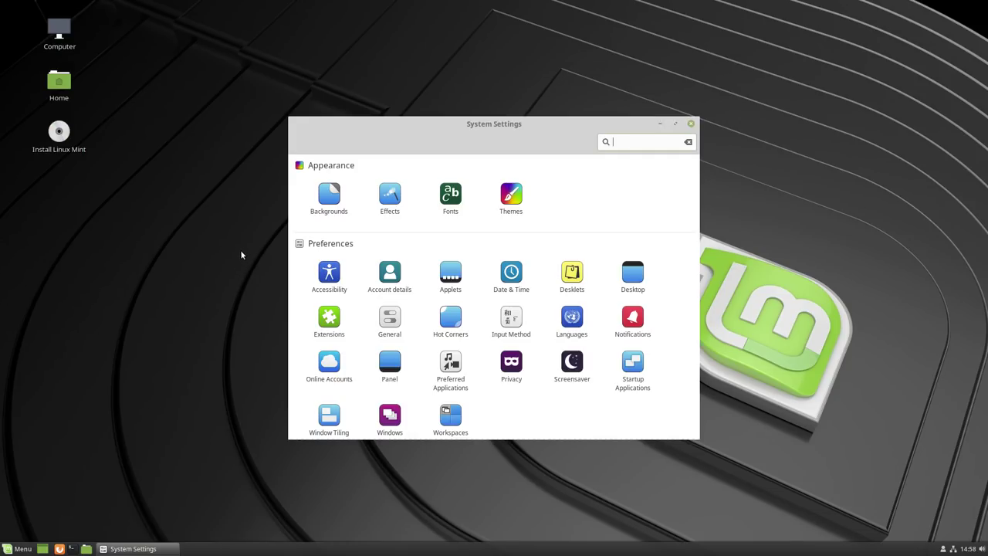
drag(463, 131, 402, 93)
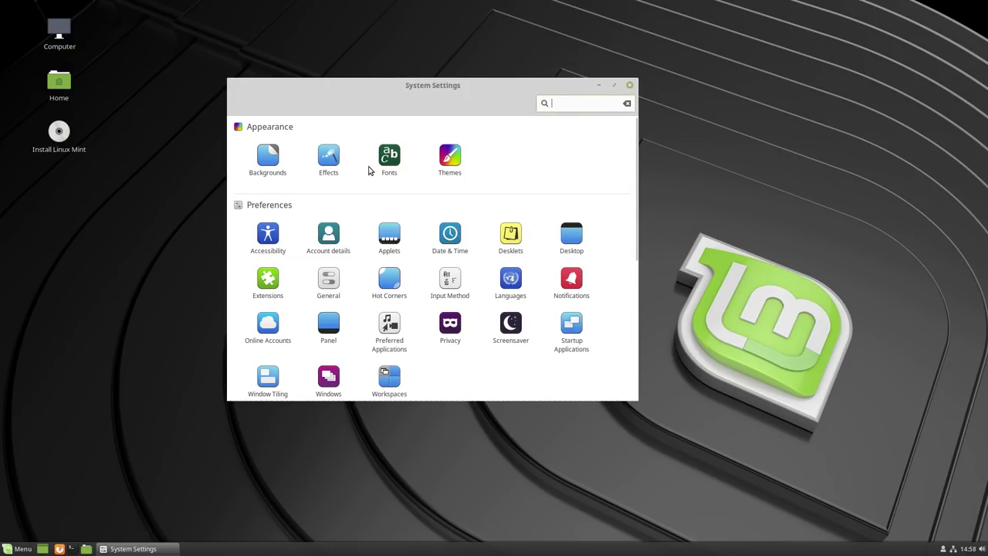
Browse the Tara wallpaper collection in the Backgrounds settings and return to the settings overview
click(280, 159)
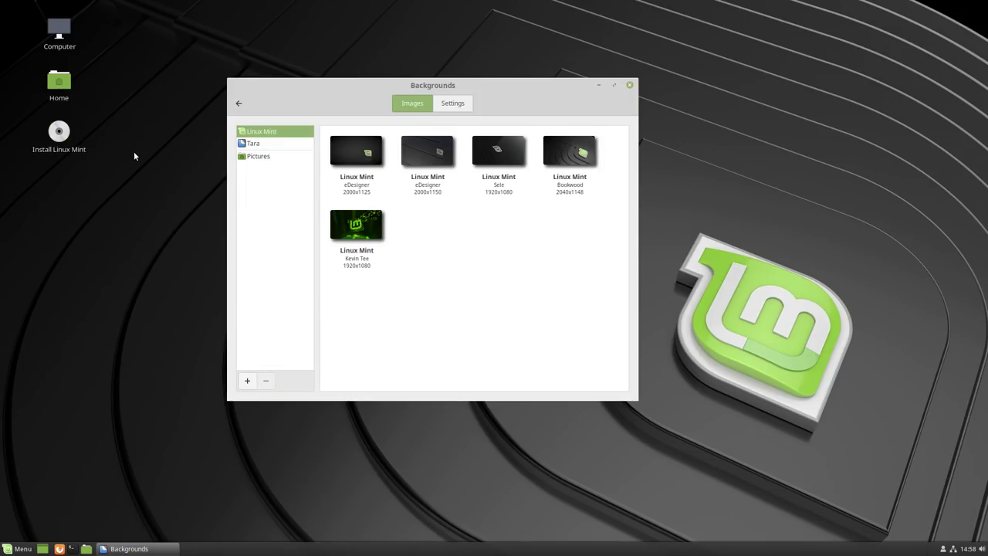
click(251, 145)
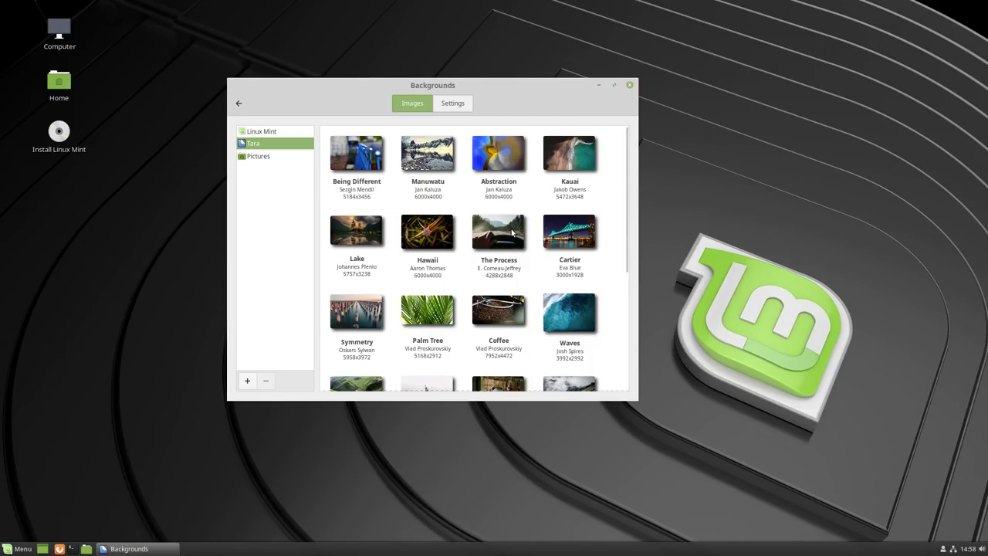
scroll(511, 231, down, 3)
scroll(511, 232, down, 3)
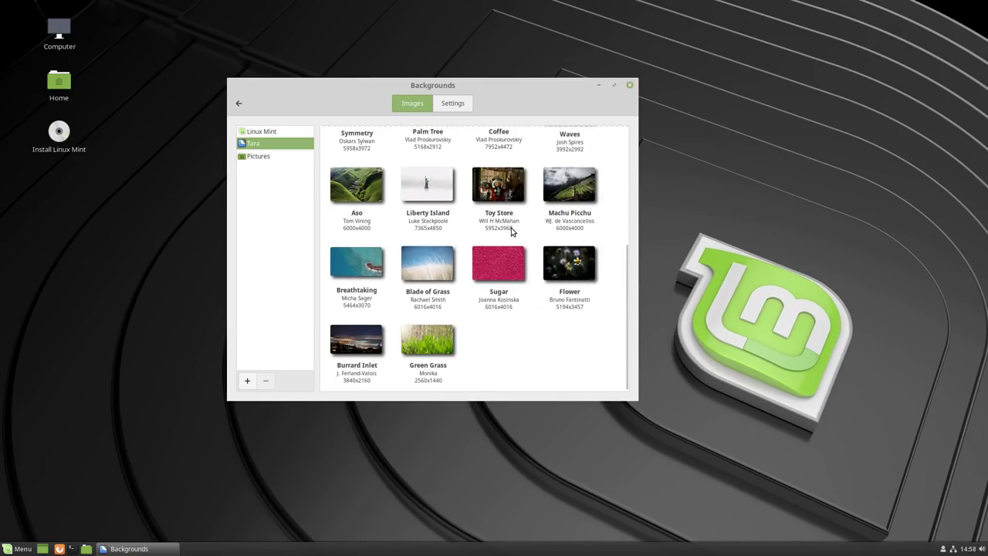
scroll(511, 232, up, 6)
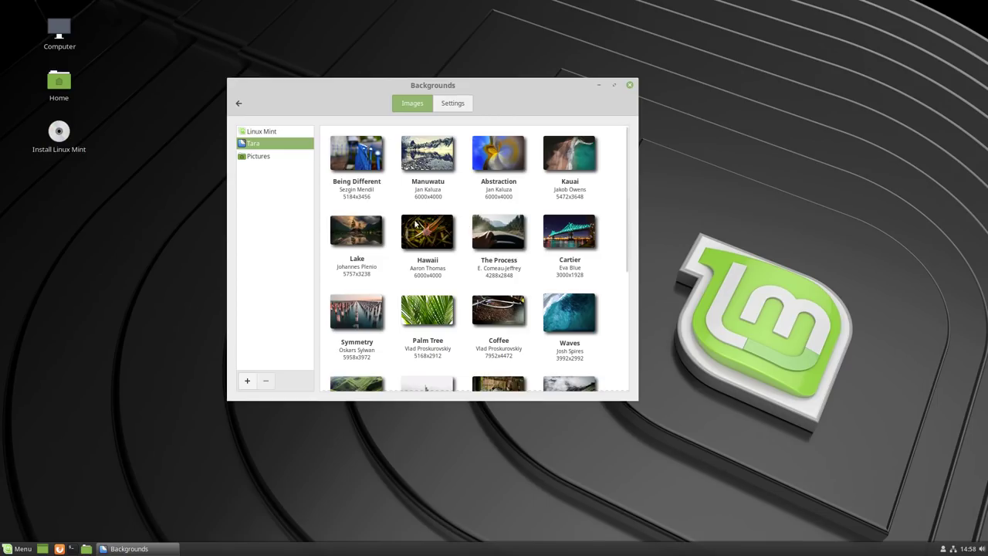
click(241, 105)
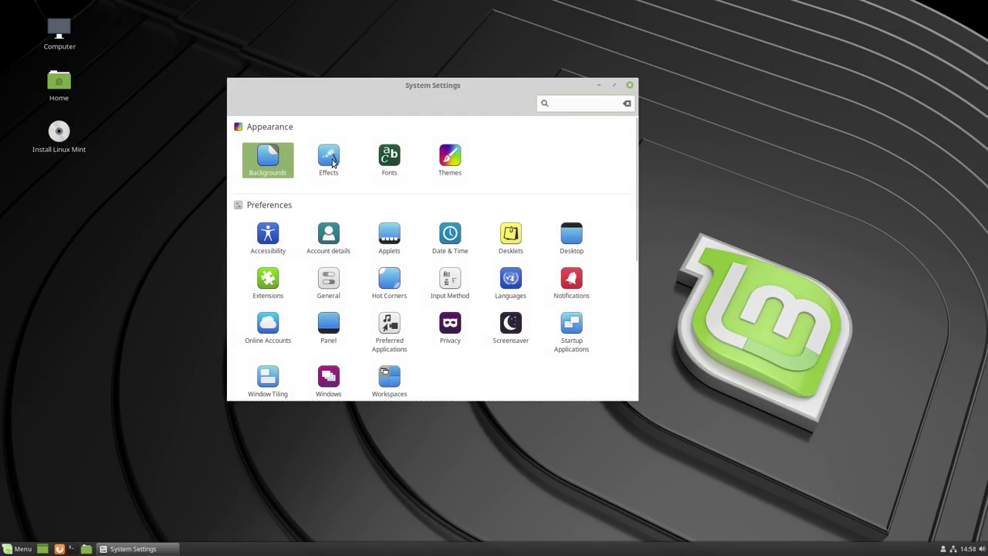
Review the Fonts settings and the available icon themes in the Themes settings
click(386, 159)
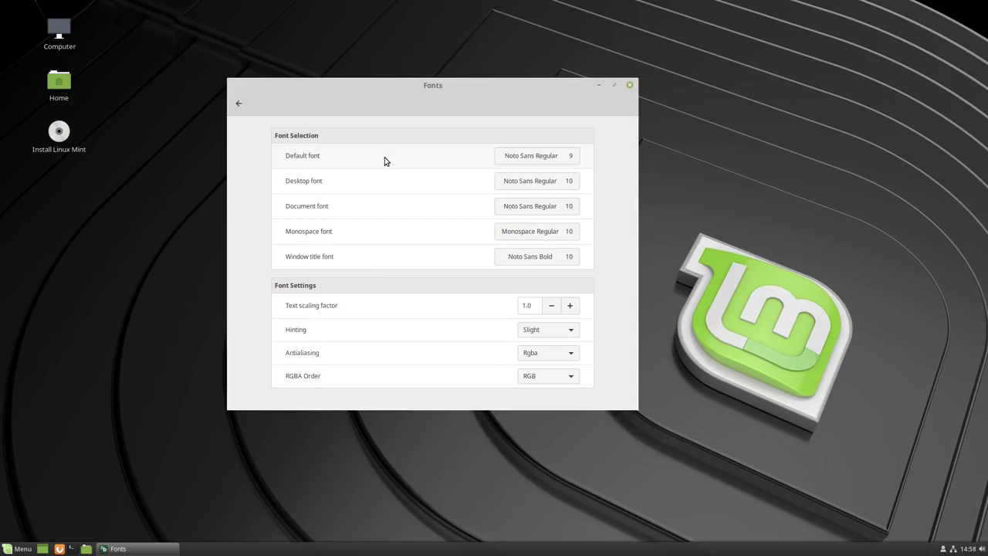
click(239, 105)
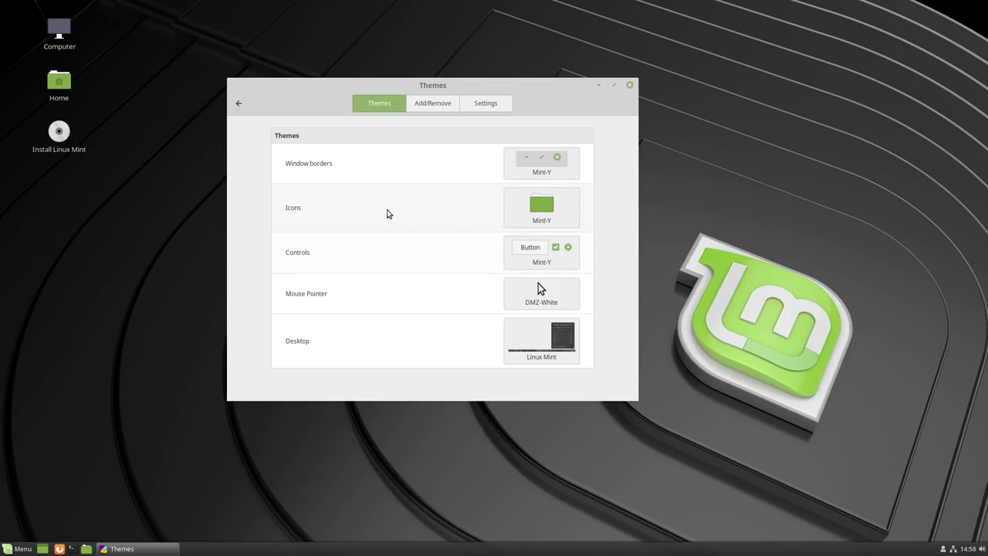
click(557, 207)
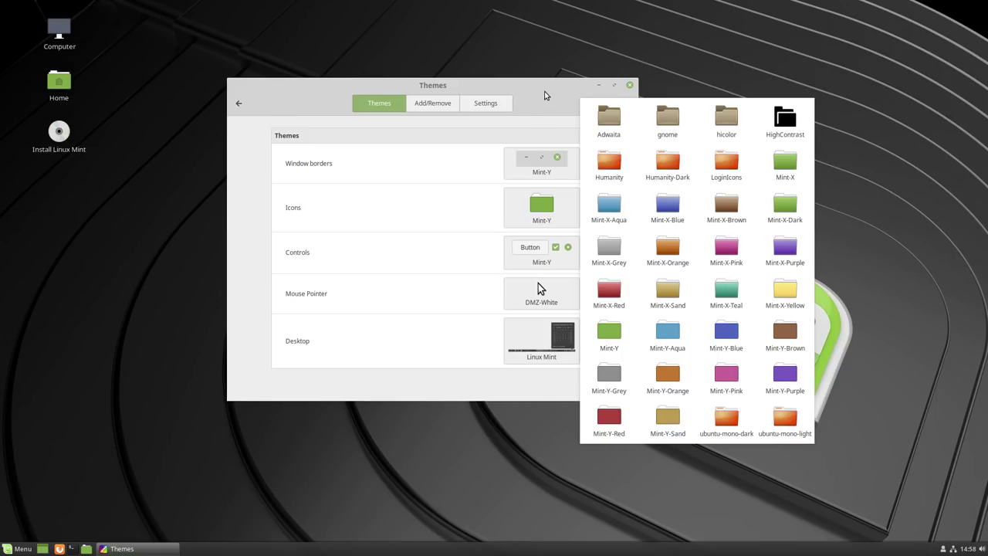
click(544, 94)
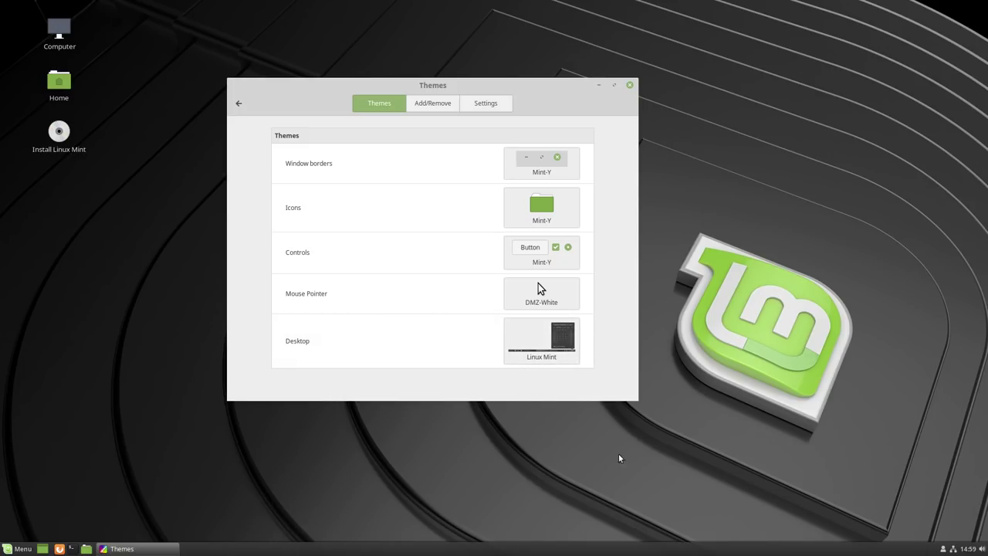
Set the desktop theme to Mint-Y-Dark and close the Themes settings
click(551, 344)
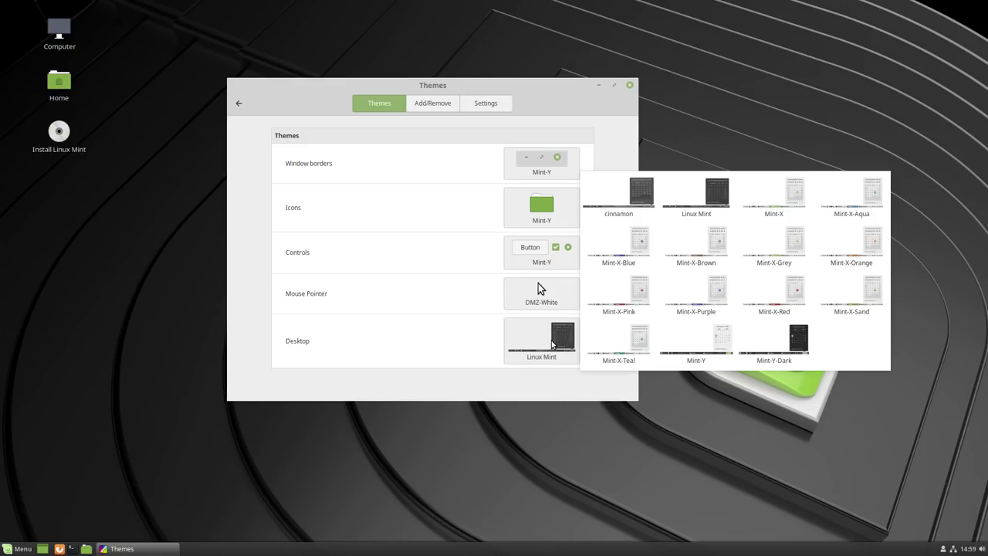
click(790, 356)
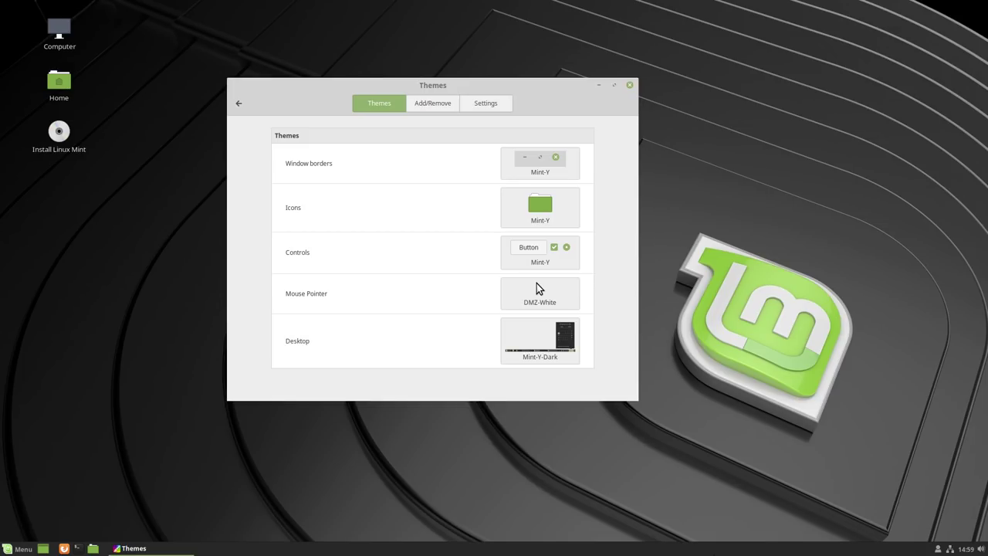
click(545, 345)
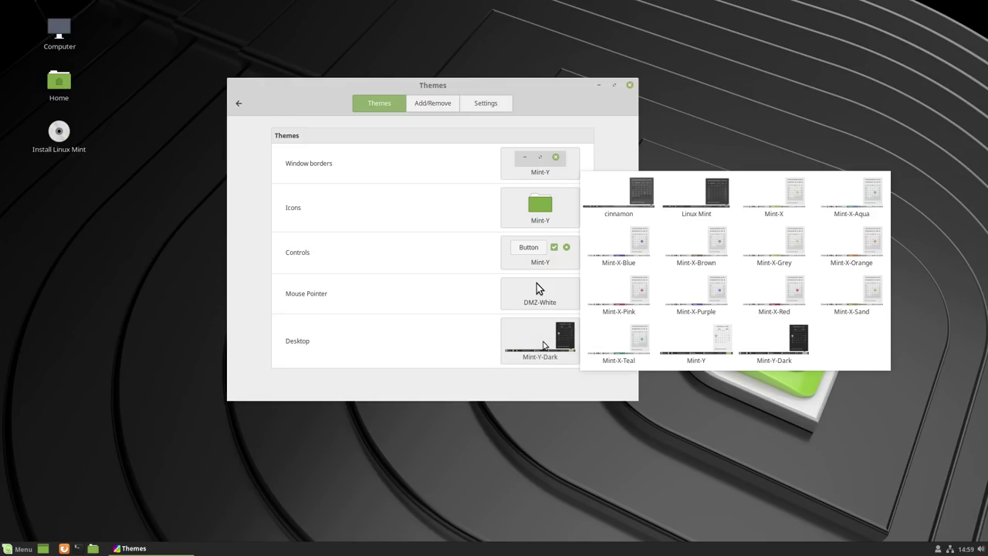
click(530, 385)
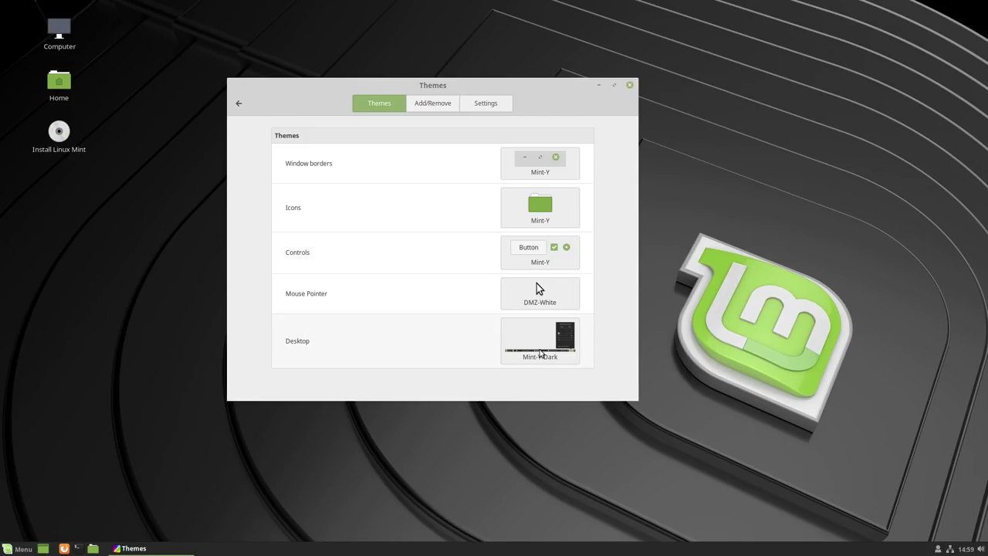
click(550, 182)
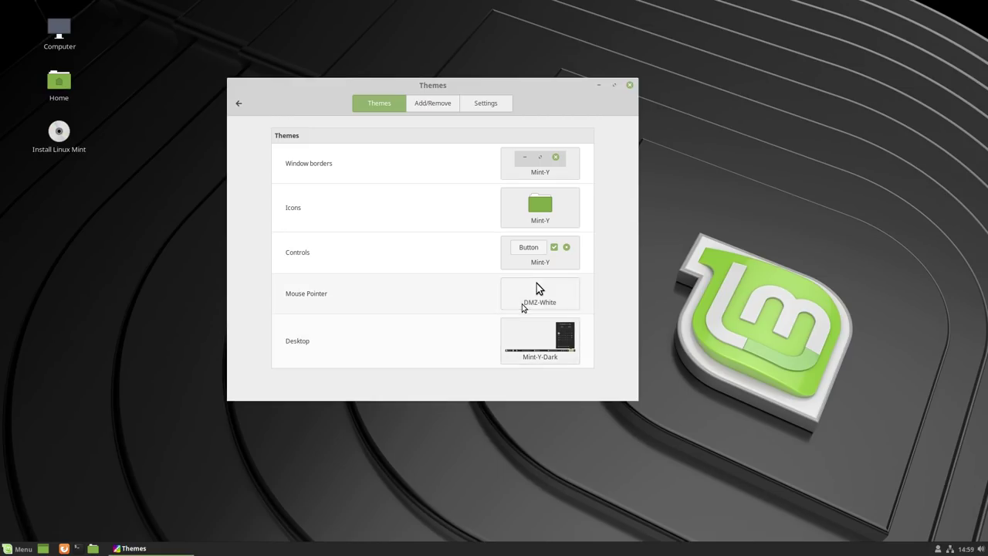
click(630, 86)
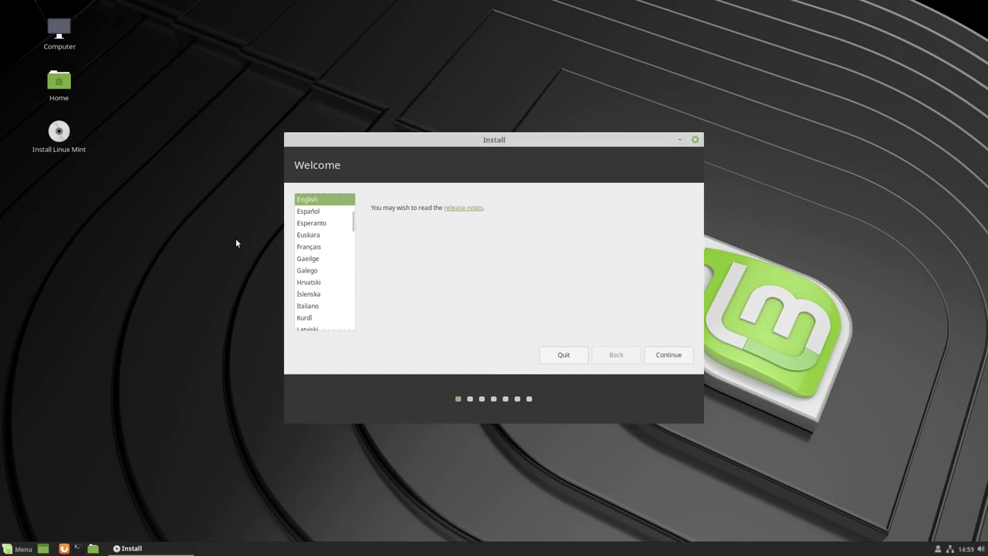
Set the Linux Mint installer language to Español, test the Español keyboard layout with ñ characters, and accept it
click(310, 213)
drag(413, 145, 387, 111)
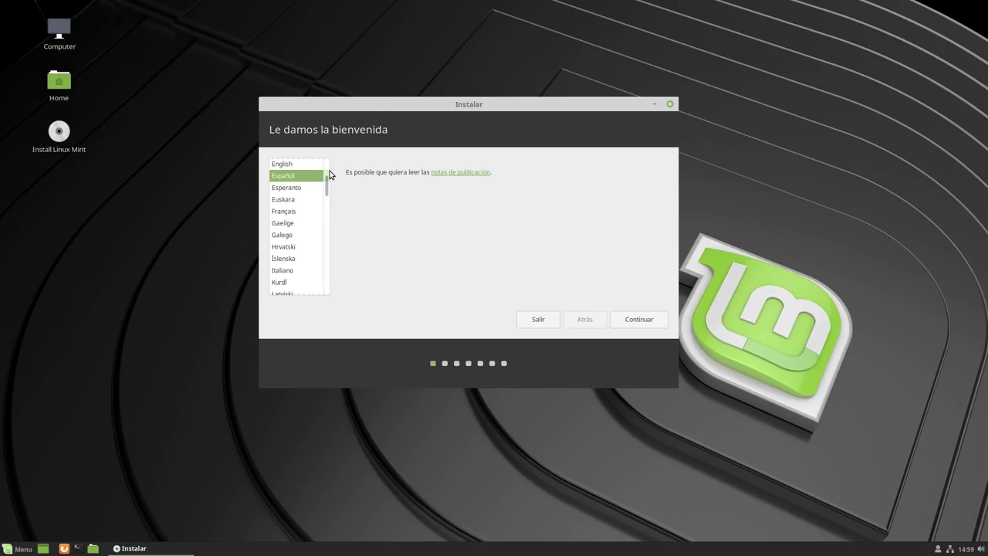
click(639, 322)
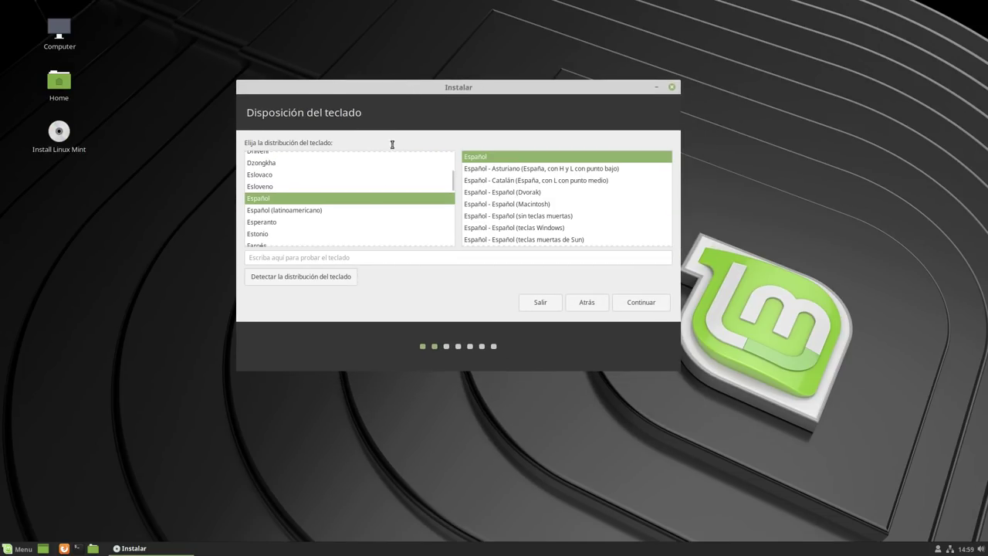
click(313, 257)
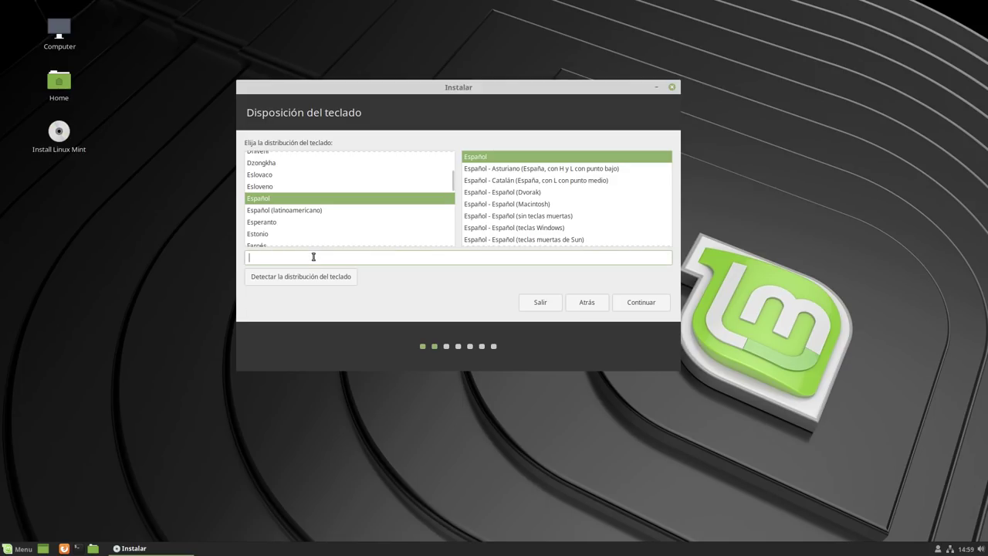
text(ñññññ)
click(639, 313)
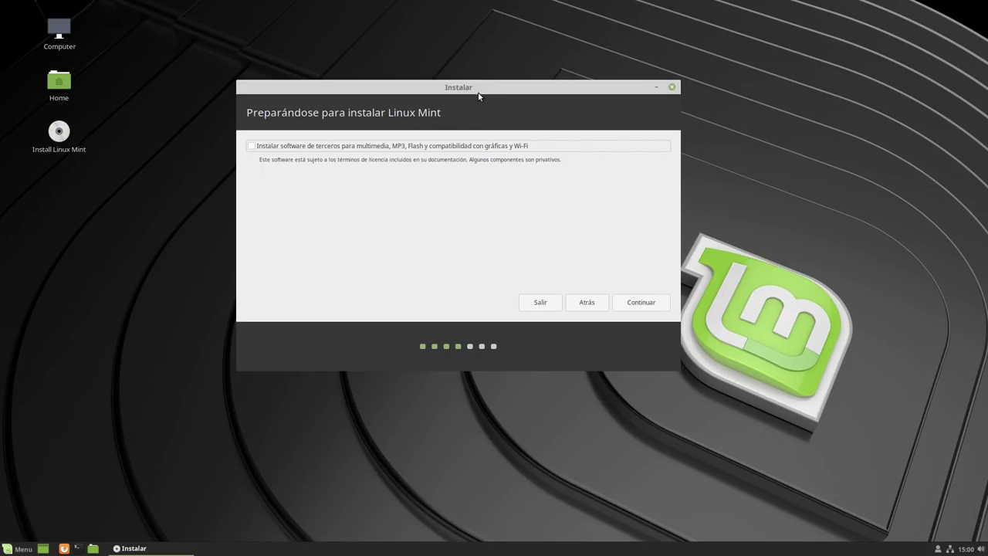
Enable installing third-party software for multimedia, graphics and Wi-Fi, and proceed to the installation type page
drag(478, 95, 515, 98)
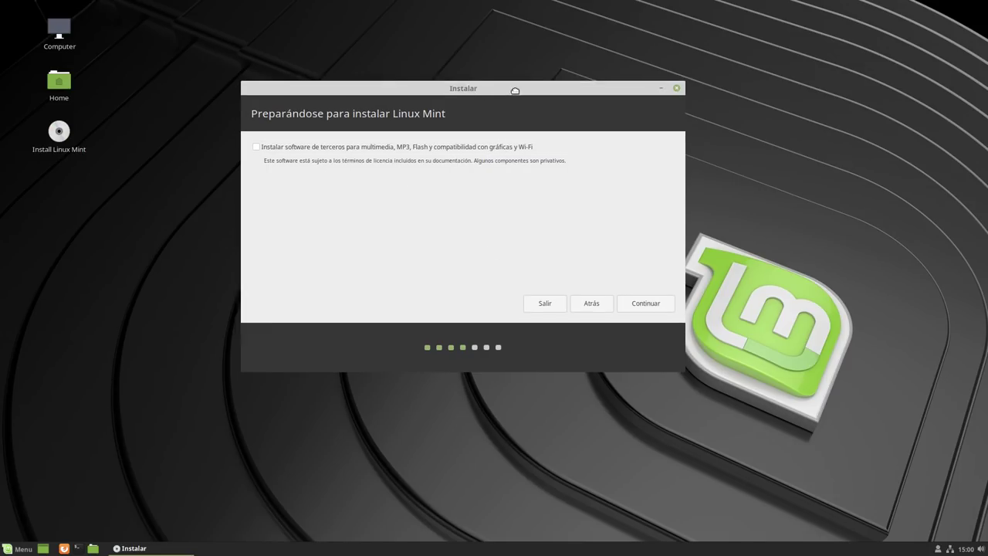
click(292, 151)
click(677, 307)
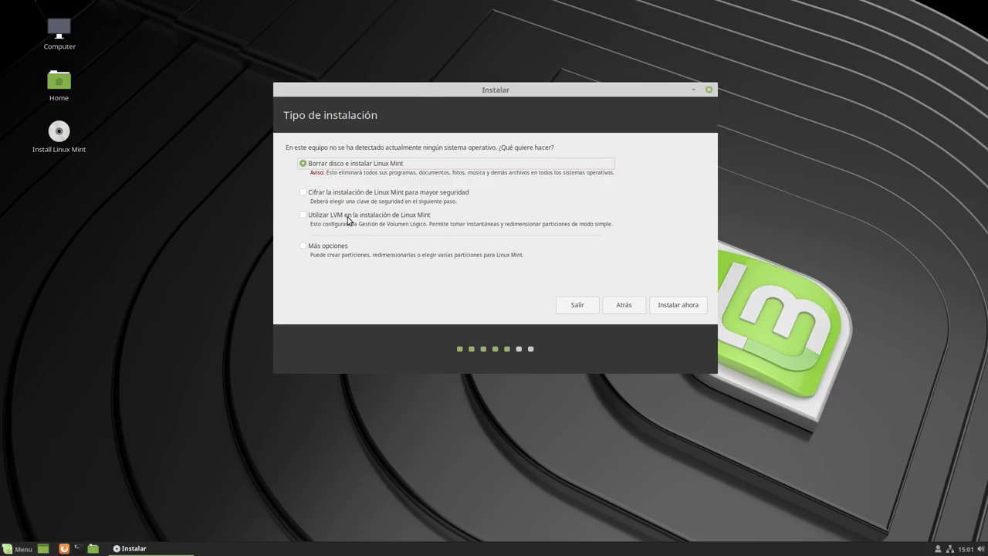
drag(448, 88, 427, 61)
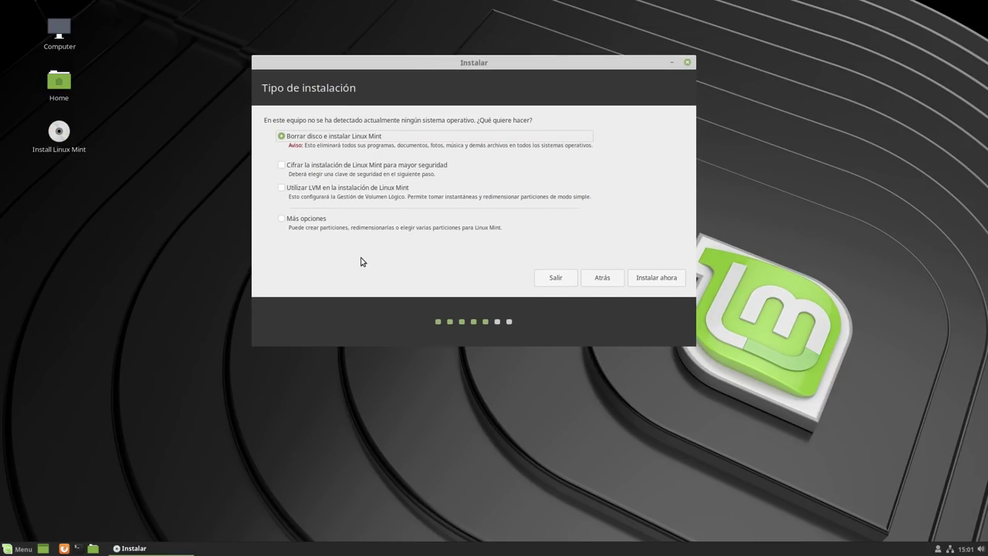
Start the installation with the option to erase the disk and install Linux Mint, and confirm writing the changes to the disk
click(653, 279)
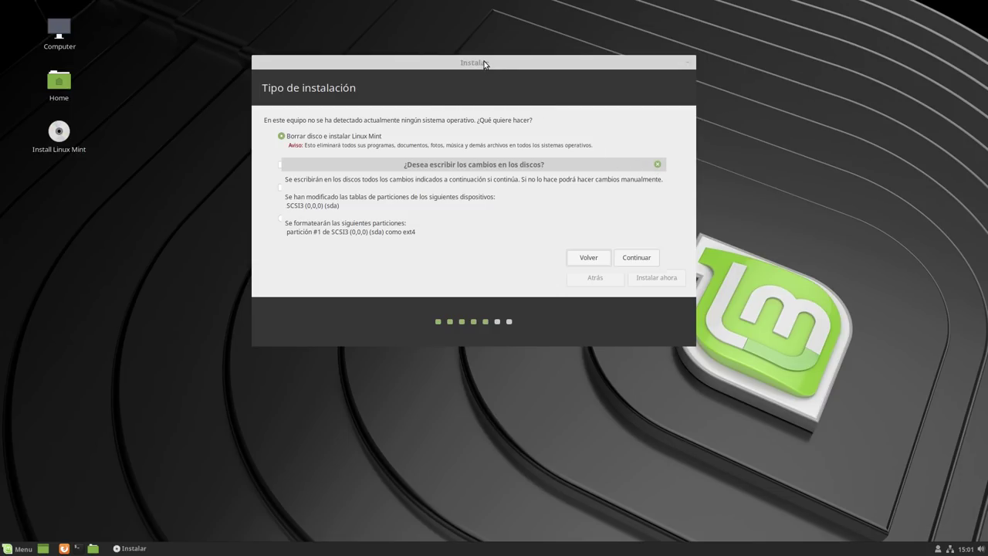
drag(480, 64, 429, 67)
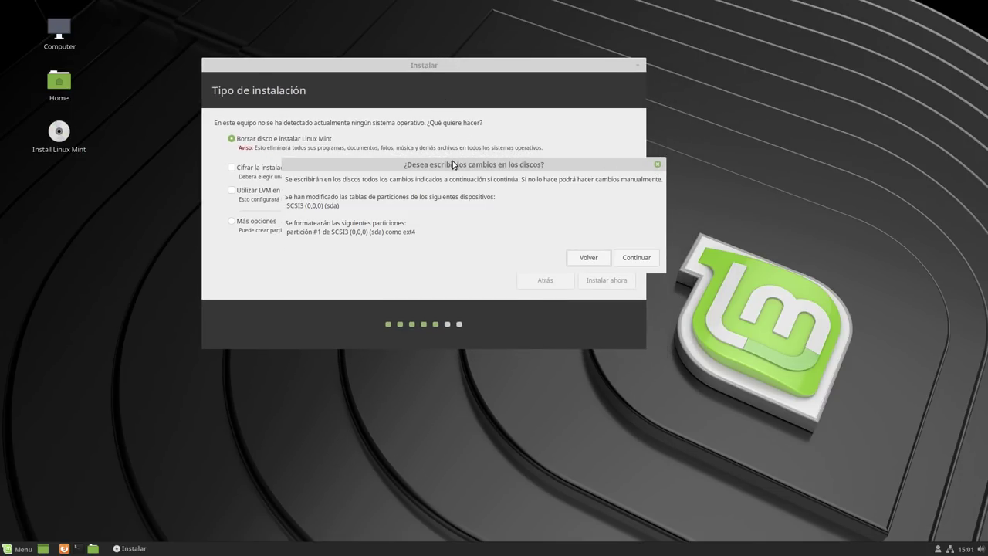
drag(469, 166, 614, 310)
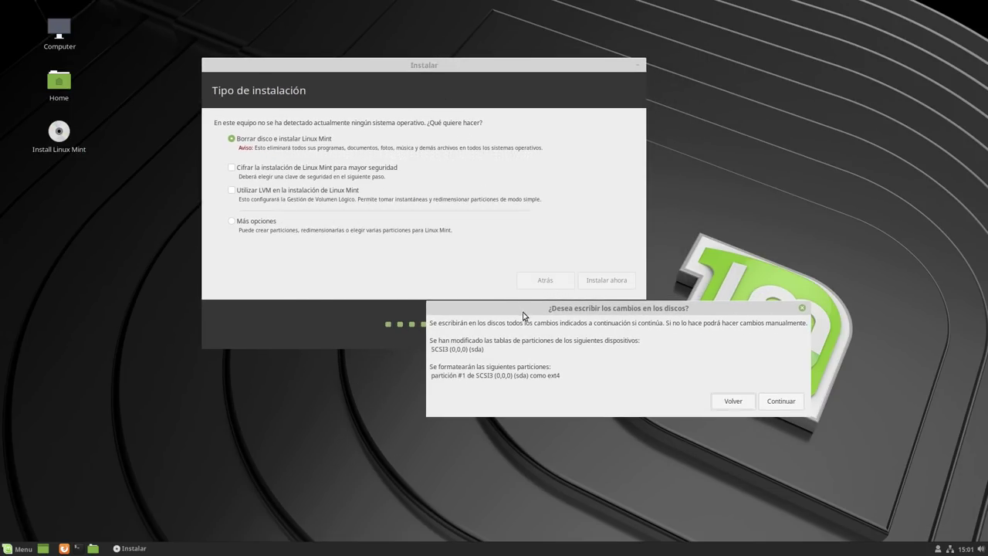
drag(605, 345, 529, 440)
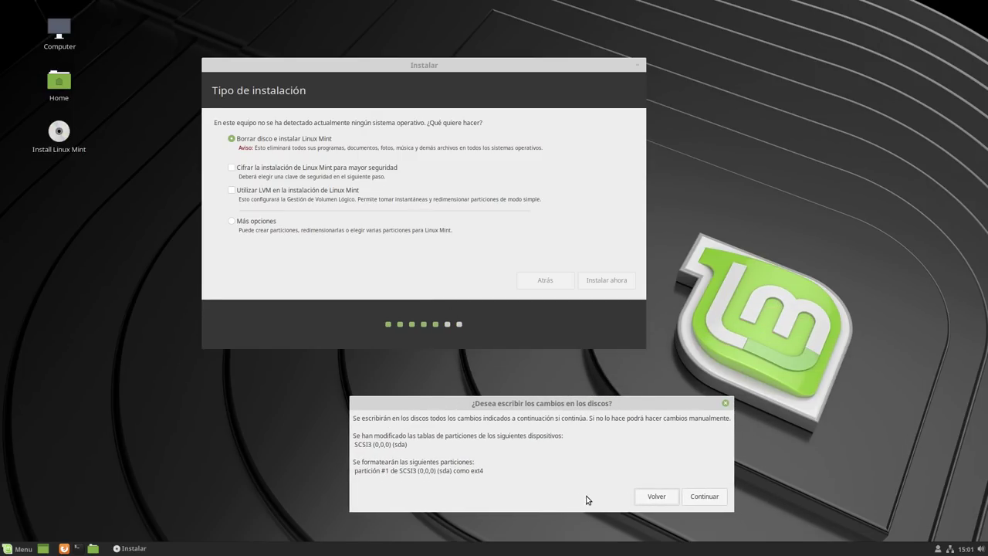
click(703, 497)
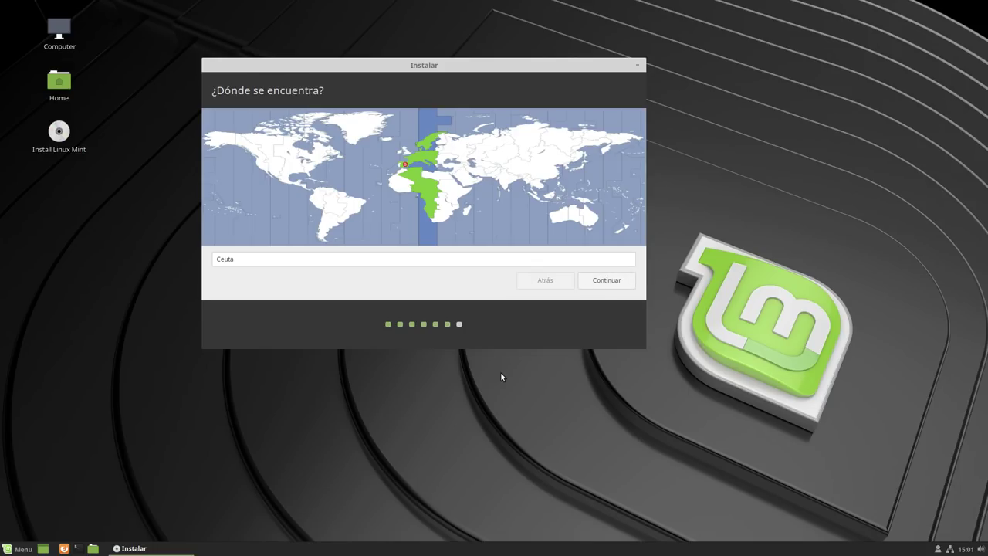
Set the installer's location to Madrid and proceed to the user account page
click(401, 162)
drag(394, 66, 432, 51)
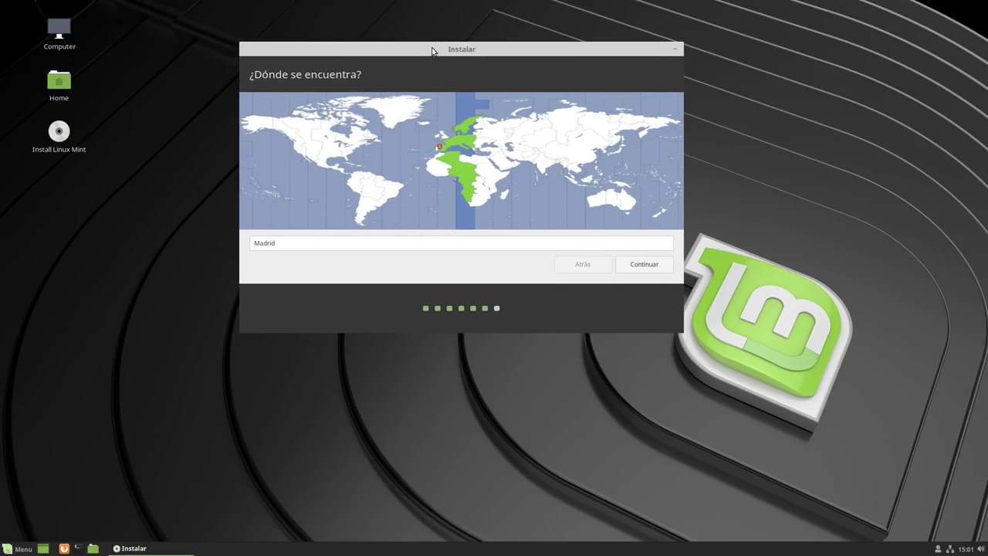
click(643, 265)
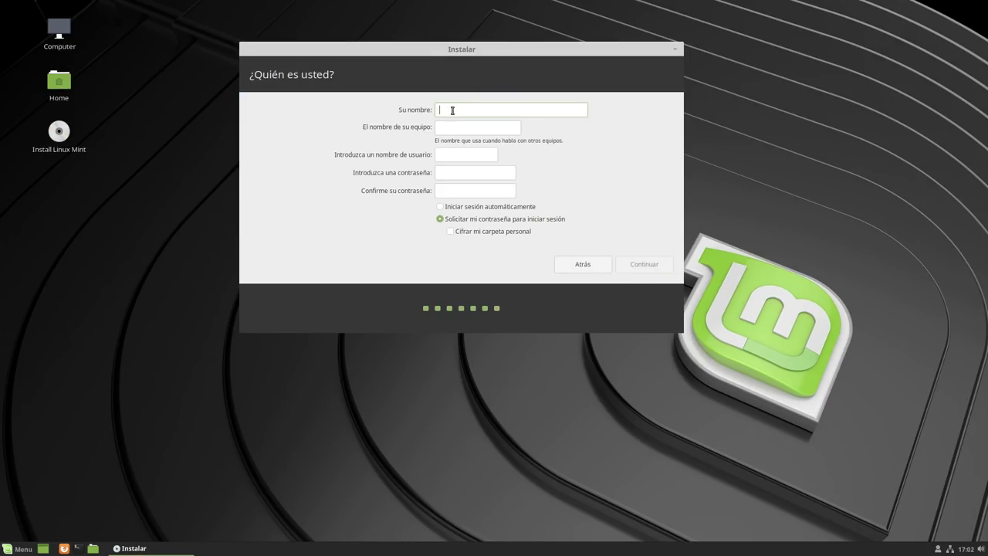
Enter the user's name for the new account and set the computer name to mint-vbox
text(Yoyo)
key(Tab)
key(BackSpace)
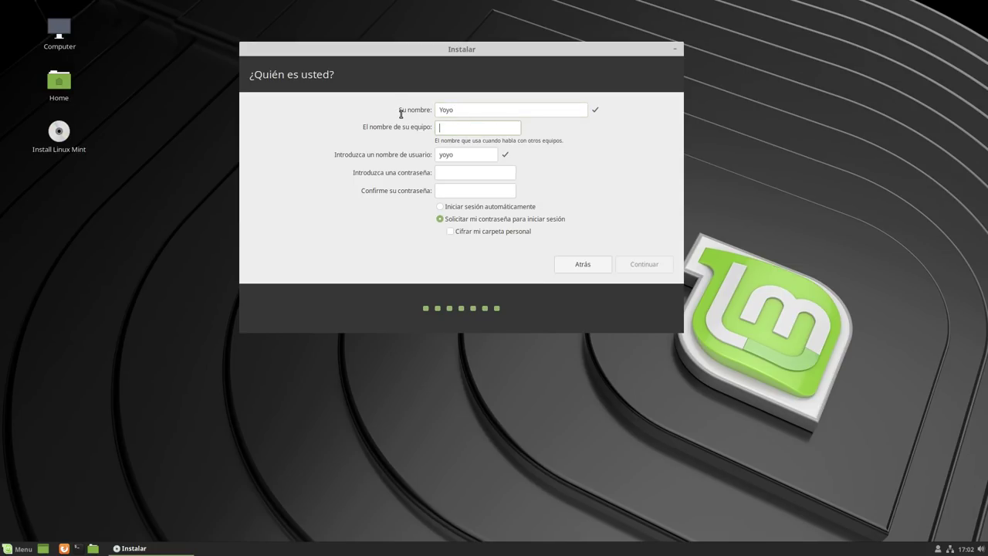
text(mint-vbox)
Enter and confirm the account password, keep requiring it at login, and proceed with the installation
click(459, 171)
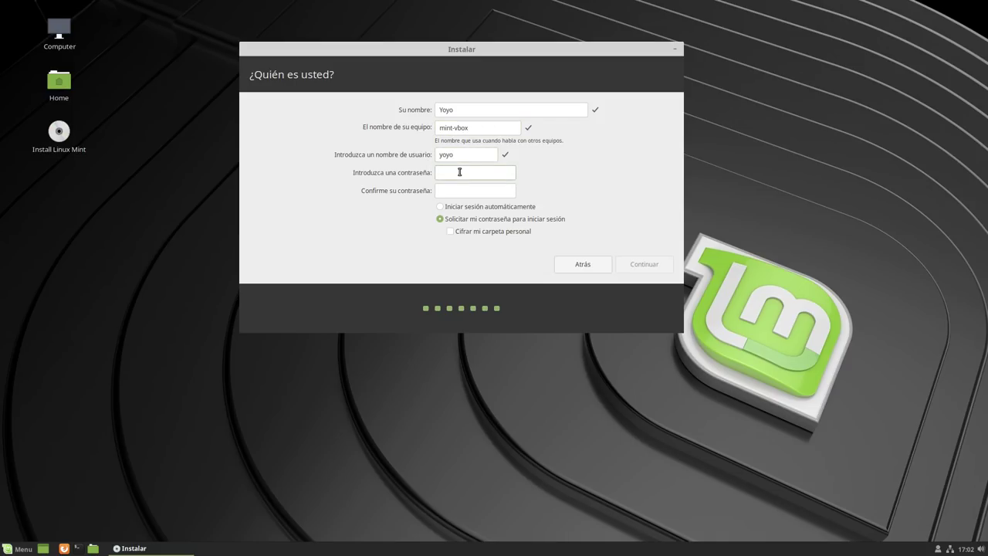
text(********)
click(458, 193)
text(*)
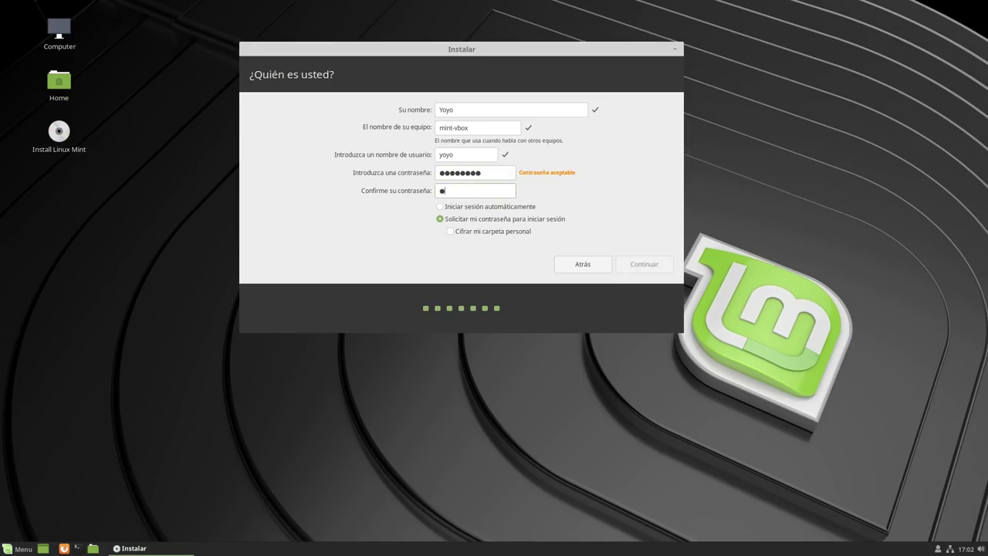
text(*******)
click(646, 263)
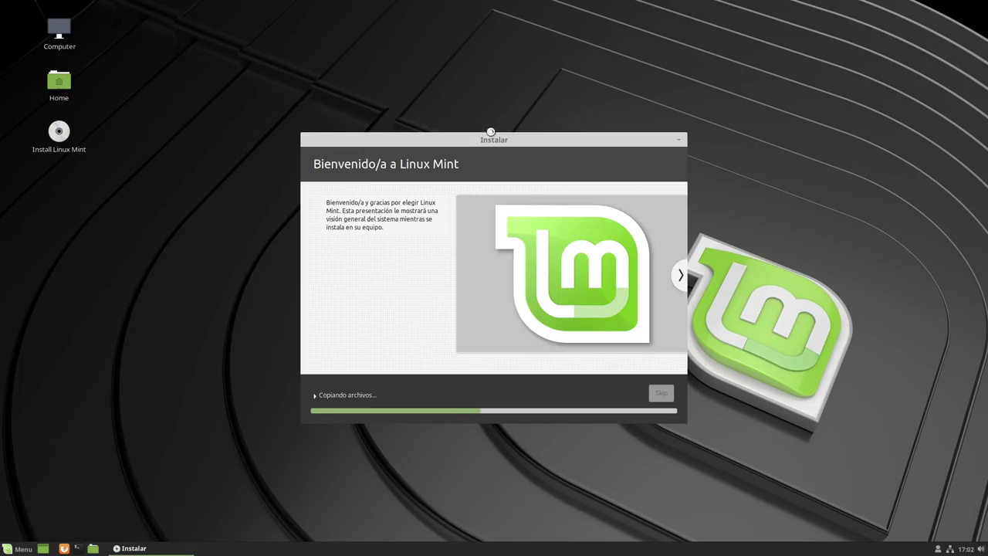
drag(490, 139, 428, 91)
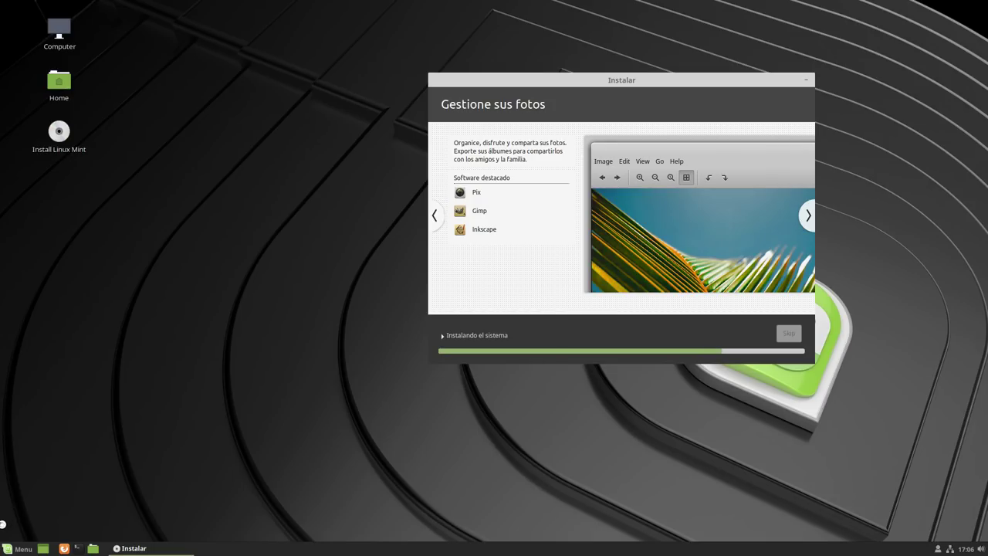
Examine which applications each category of the Cinnamon application menu offers while the installation runs, and close the menu
key(super)
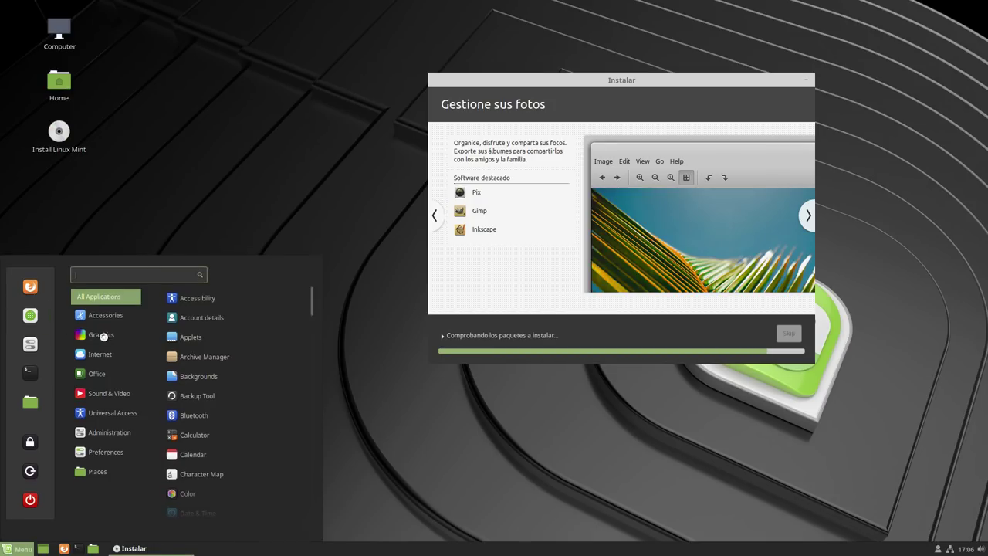
mouse_move(117, 340)
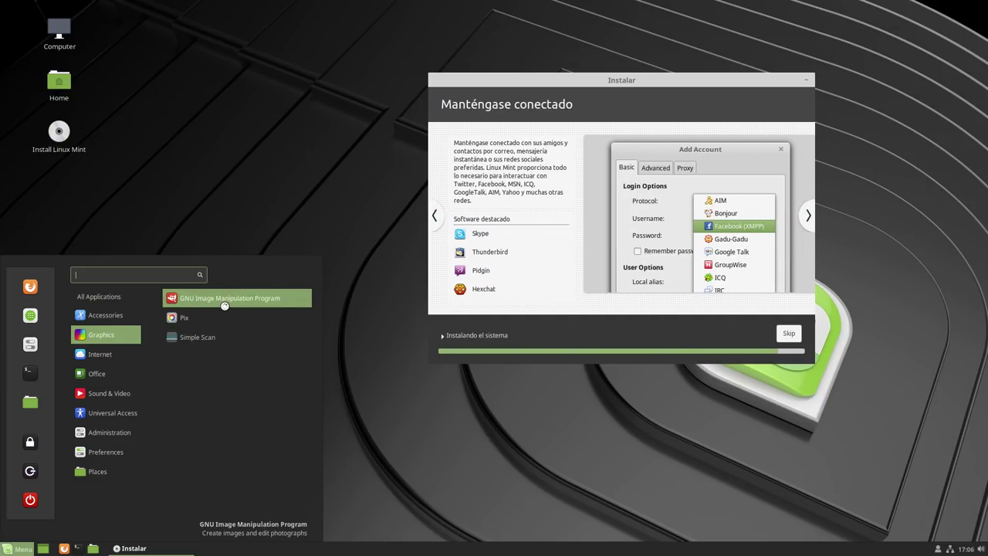
mouse_move(112, 315)
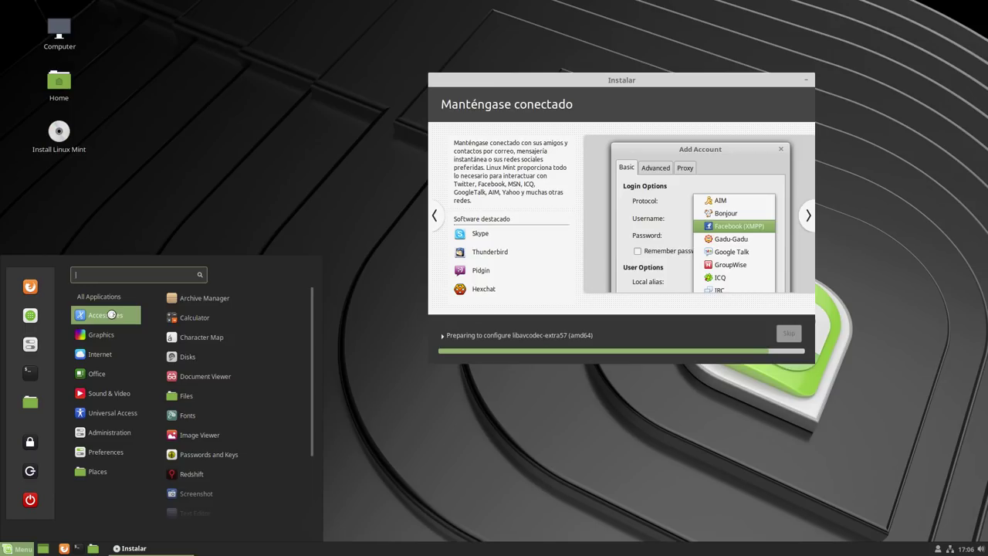
scroll(193, 483, down, 2)
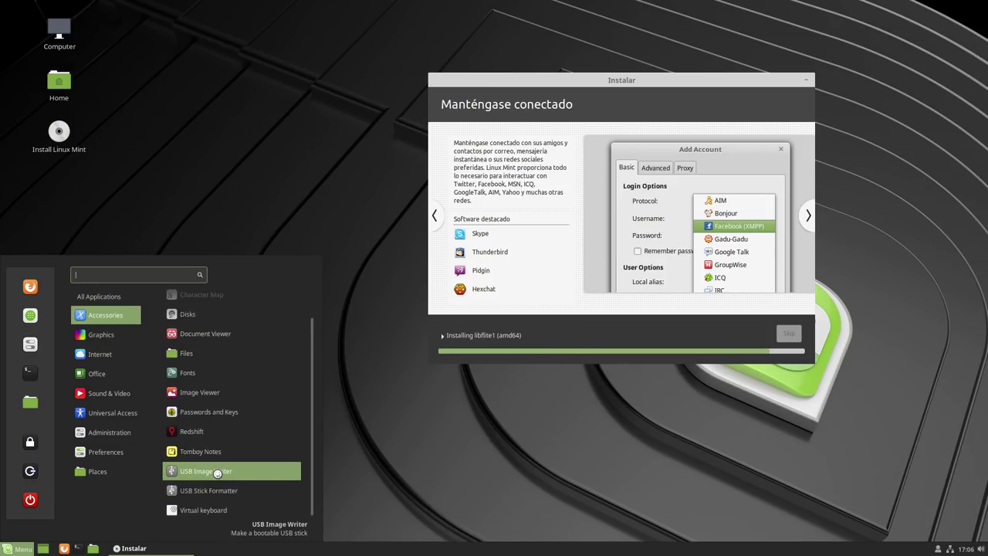
scroll(217, 472, up, 2)
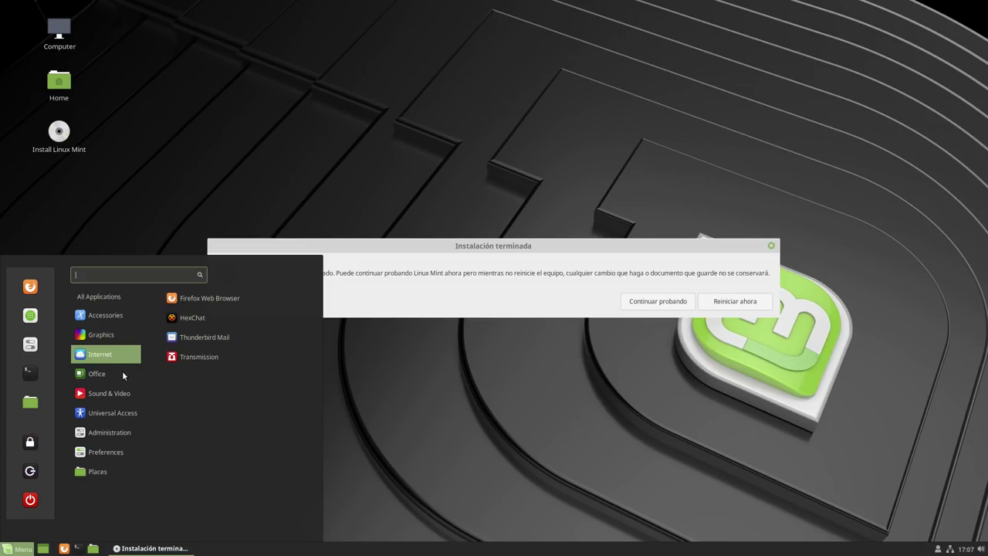
mouse_move(106, 377)
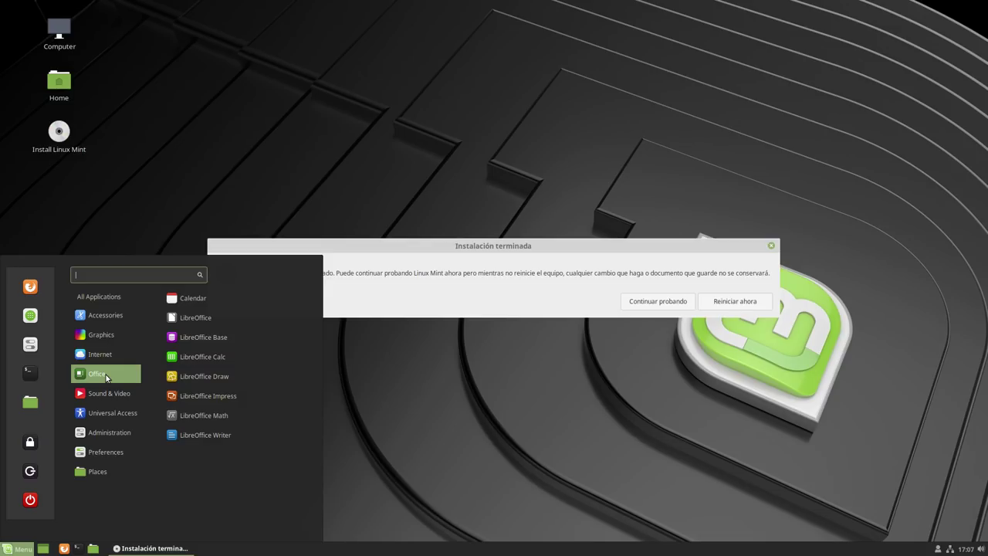
mouse_move(118, 397)
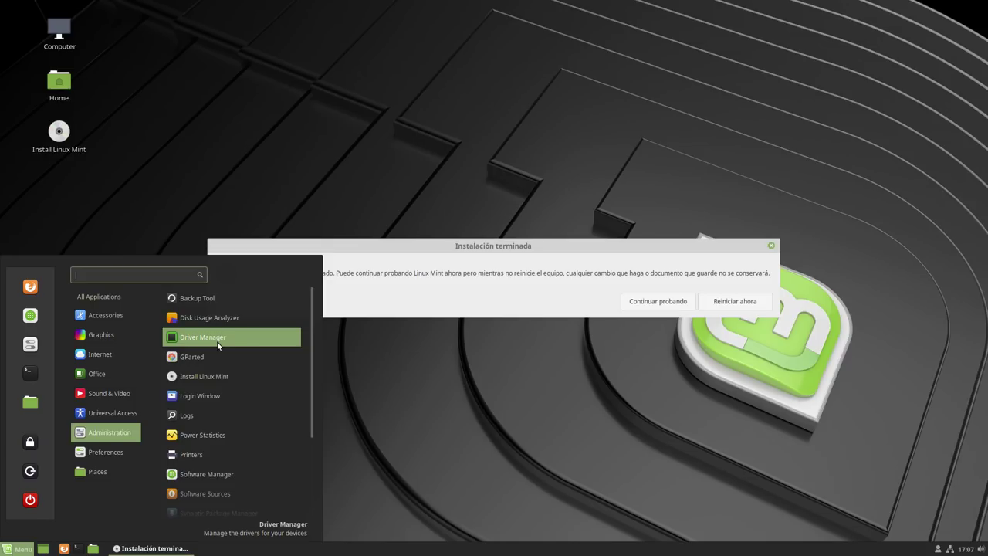
scroll(226, 355, down, 3)
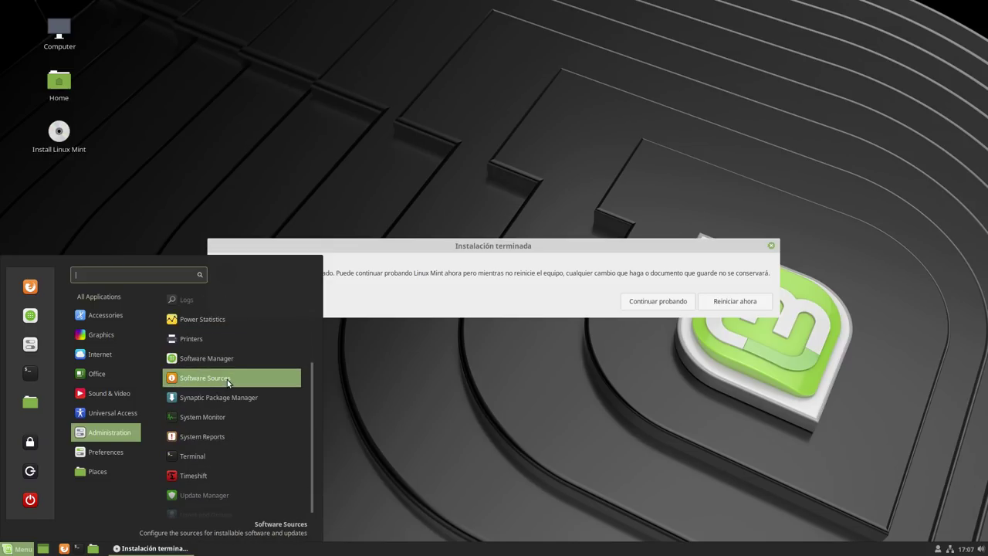
scroll(226, 456, up, 3)
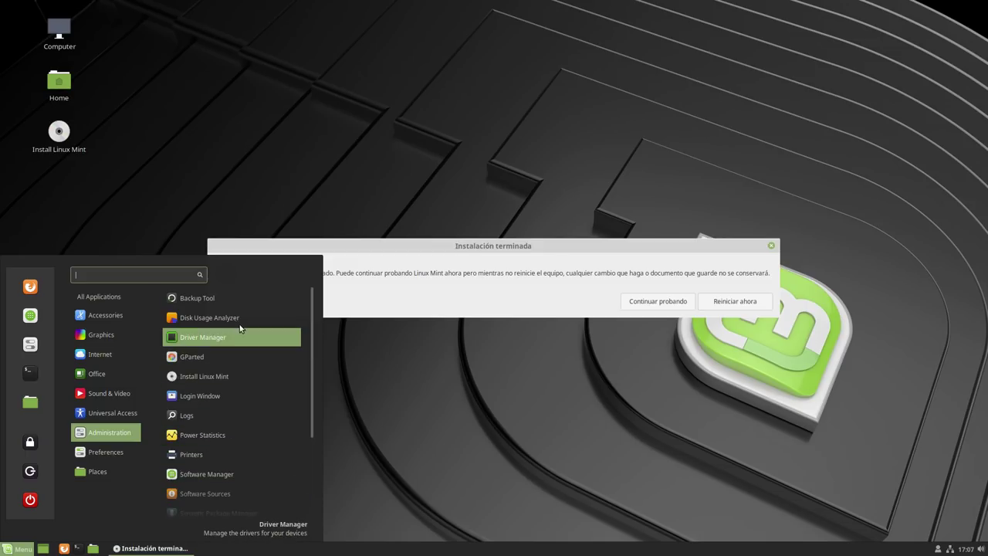
scroll(232, 336, down, 3)
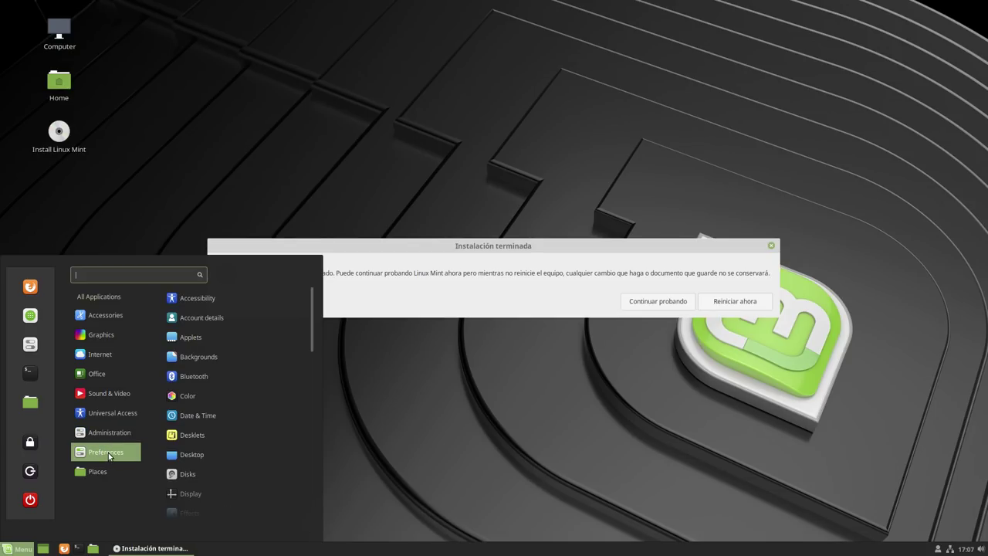
mouse_move(104, 472)
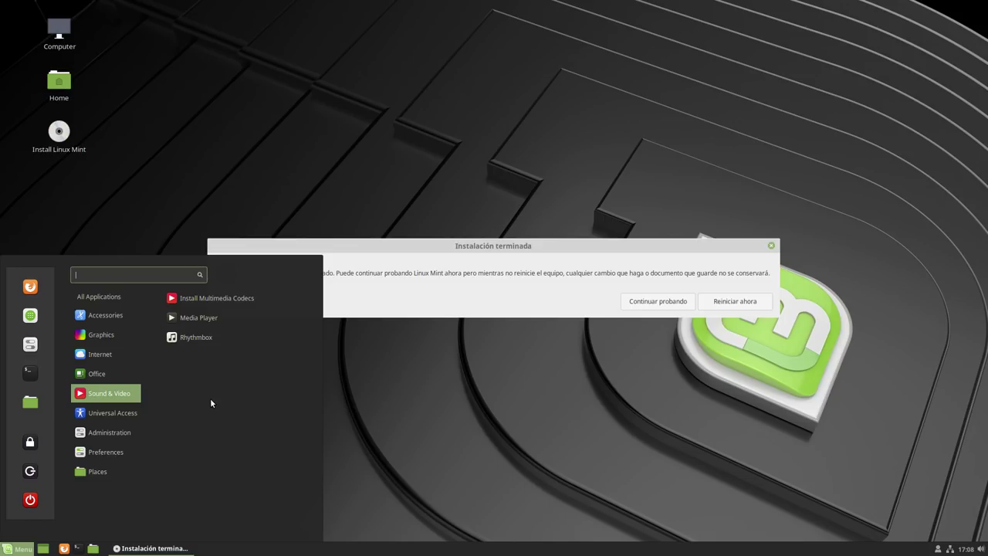
click(297, 114)
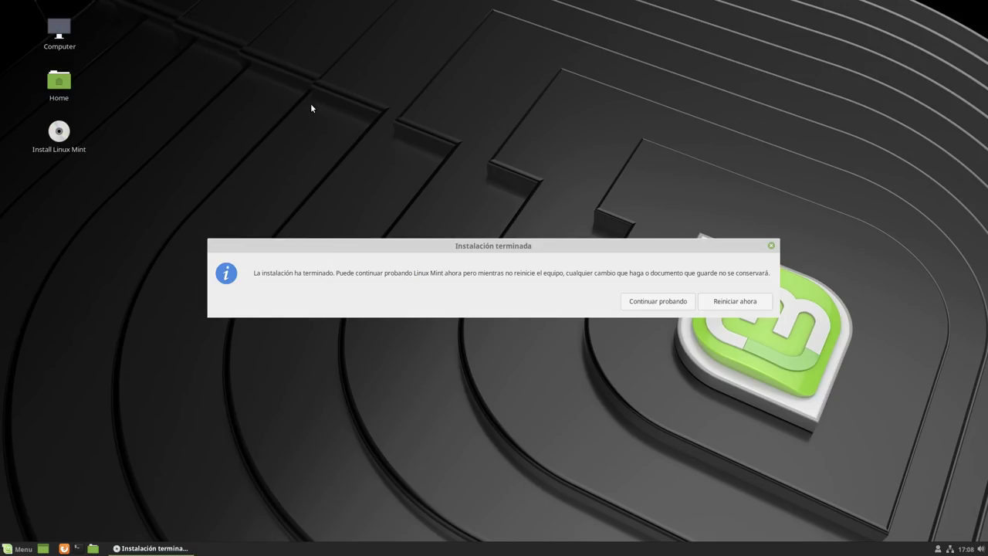
Dismiss the installation-finished dialog by choosing to continue testing the live session instead of restarting
drag(353, 247, 328, 158)
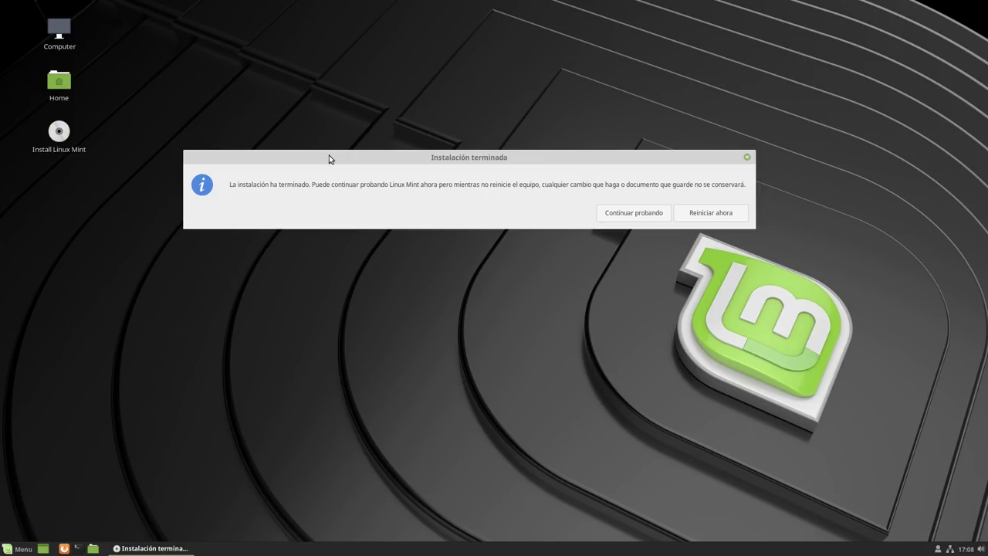
drag(359, 161, 363, 132)
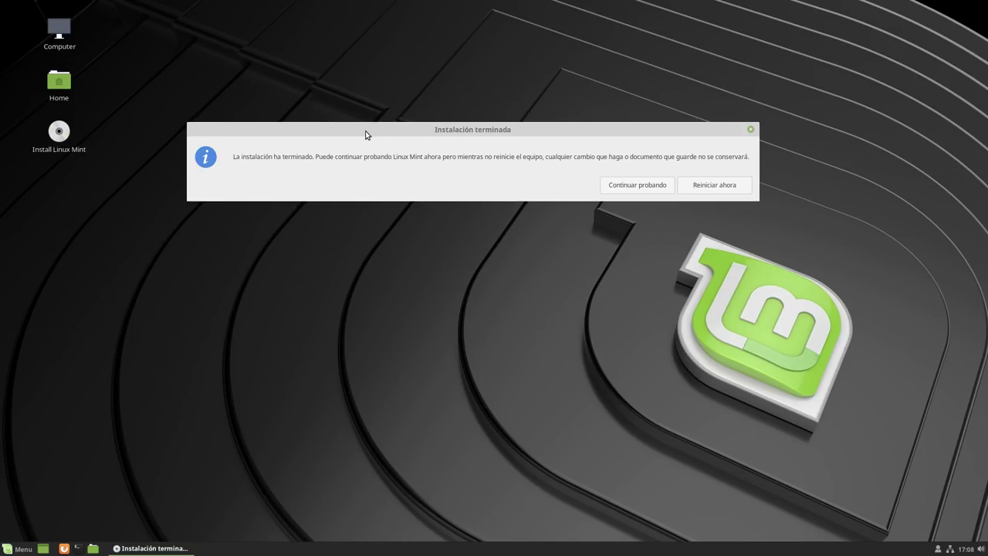
click(622, 188)
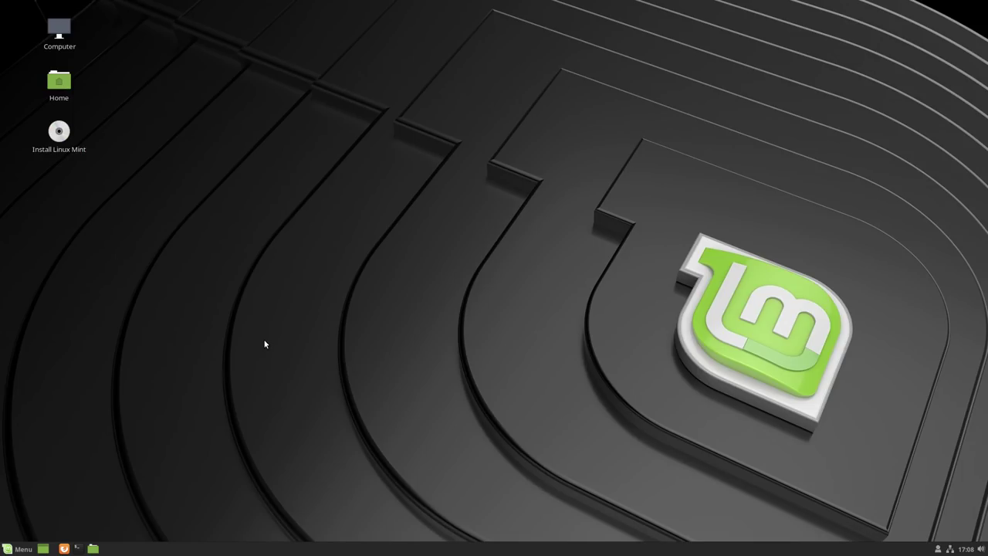
Switch to the macOS desktop and return to the full-screen Linux Mint virtual machine
key(ctrl+Up)
click(455, 51)
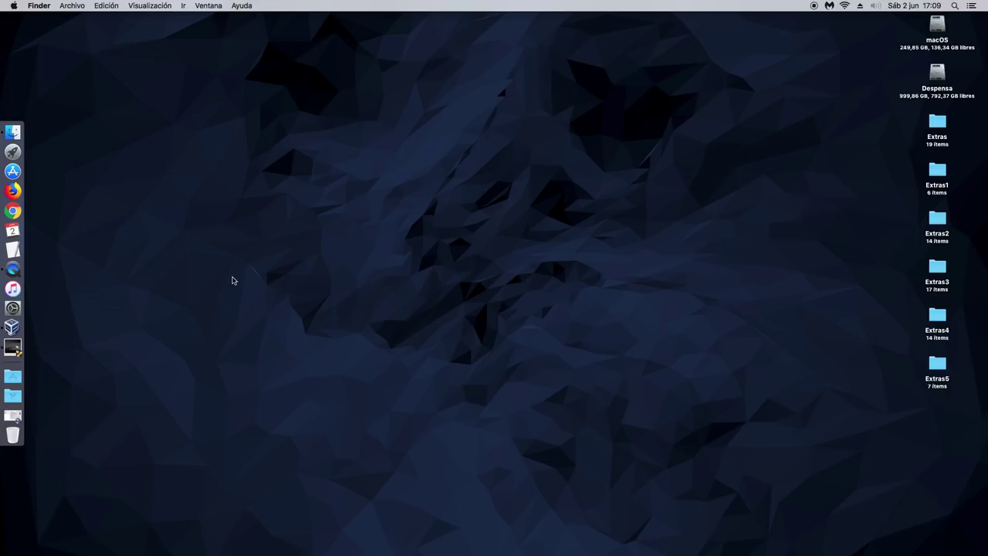
key(ctrl+Up)
click(542, 55)
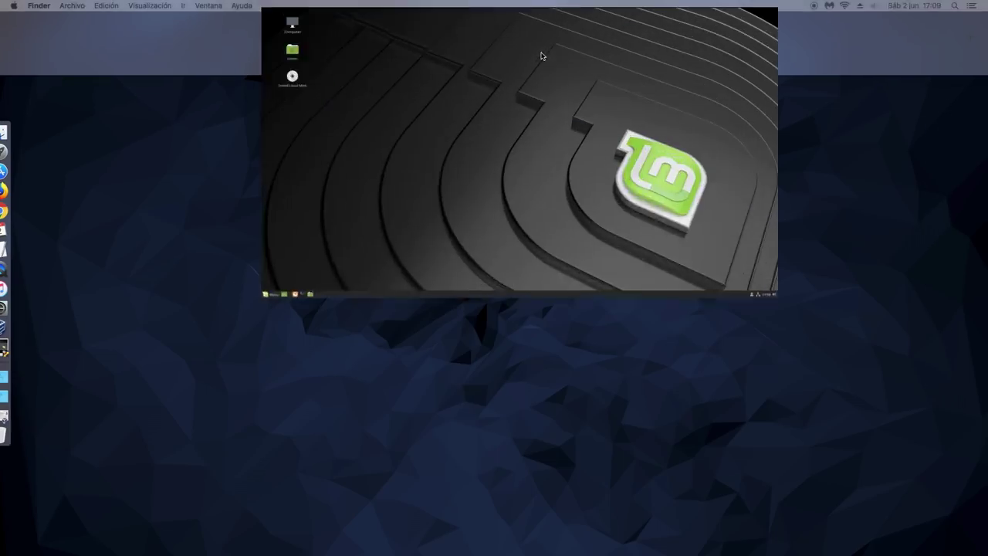